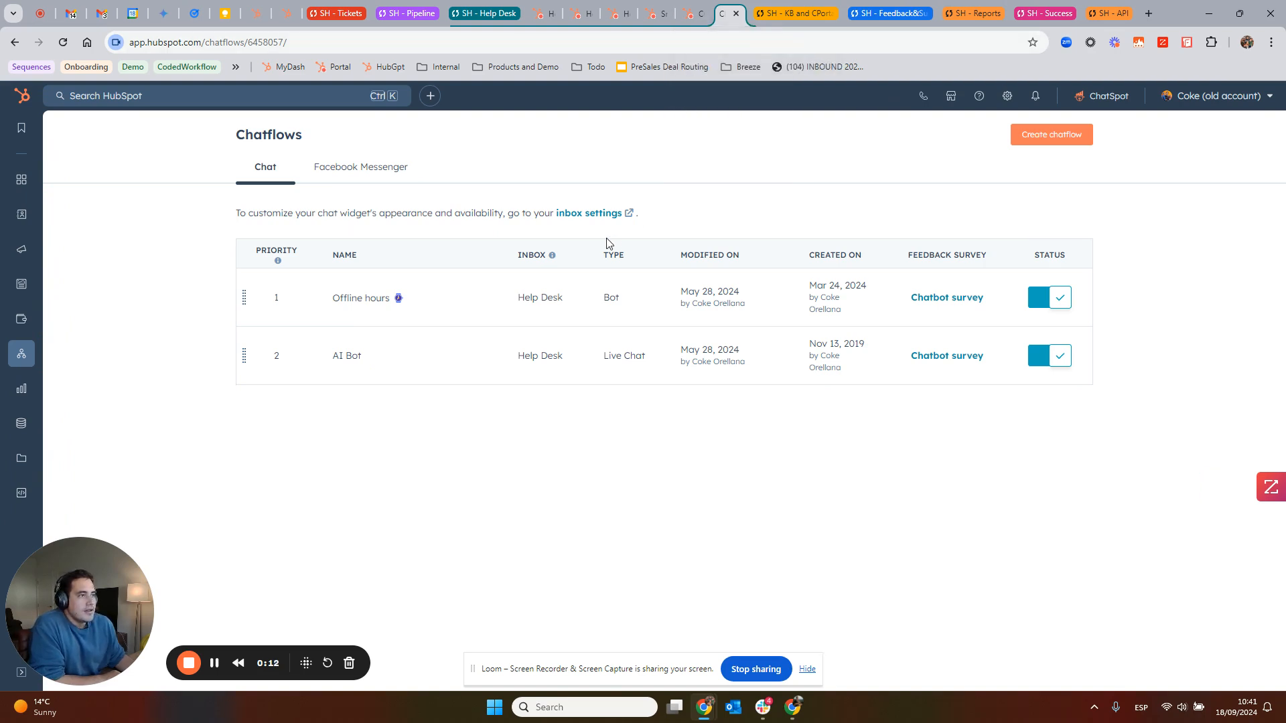
- Look through the knowledge base site, the help desk's AI Handles view and the ticket reports dashboard, then return to the chatflows list
mouse_move(373, 345)
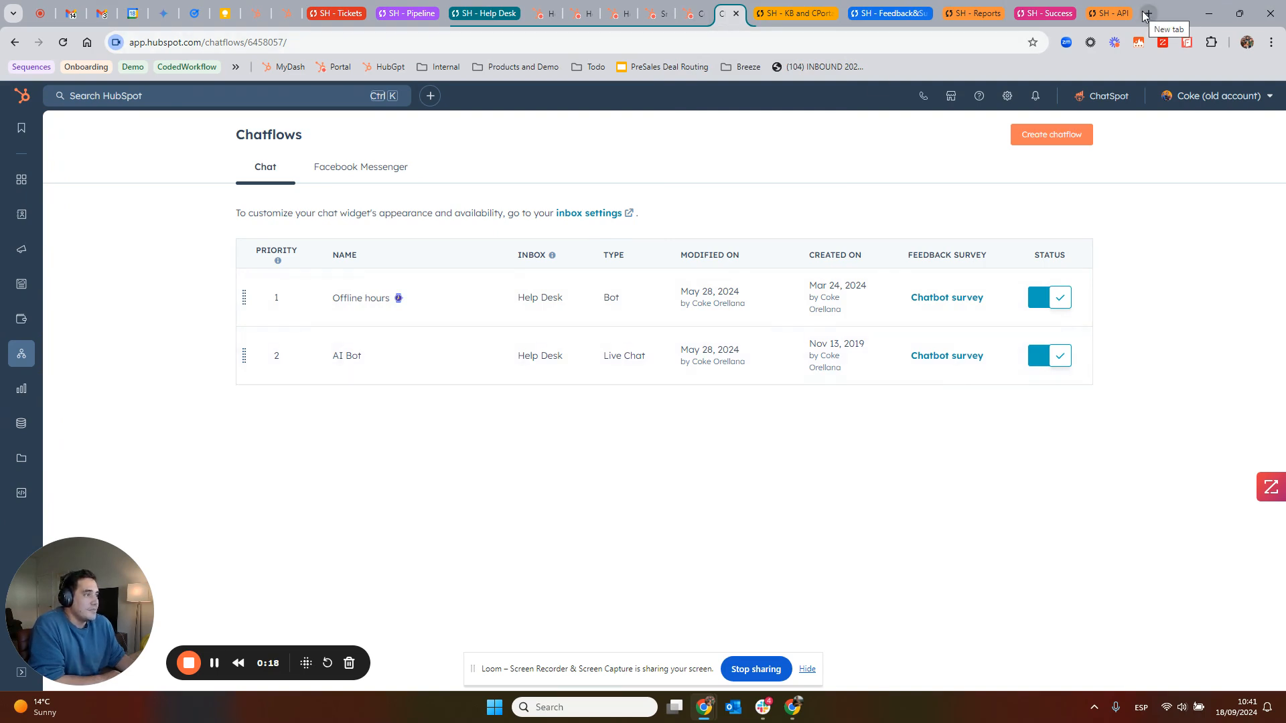
mouse_move(395, 279)
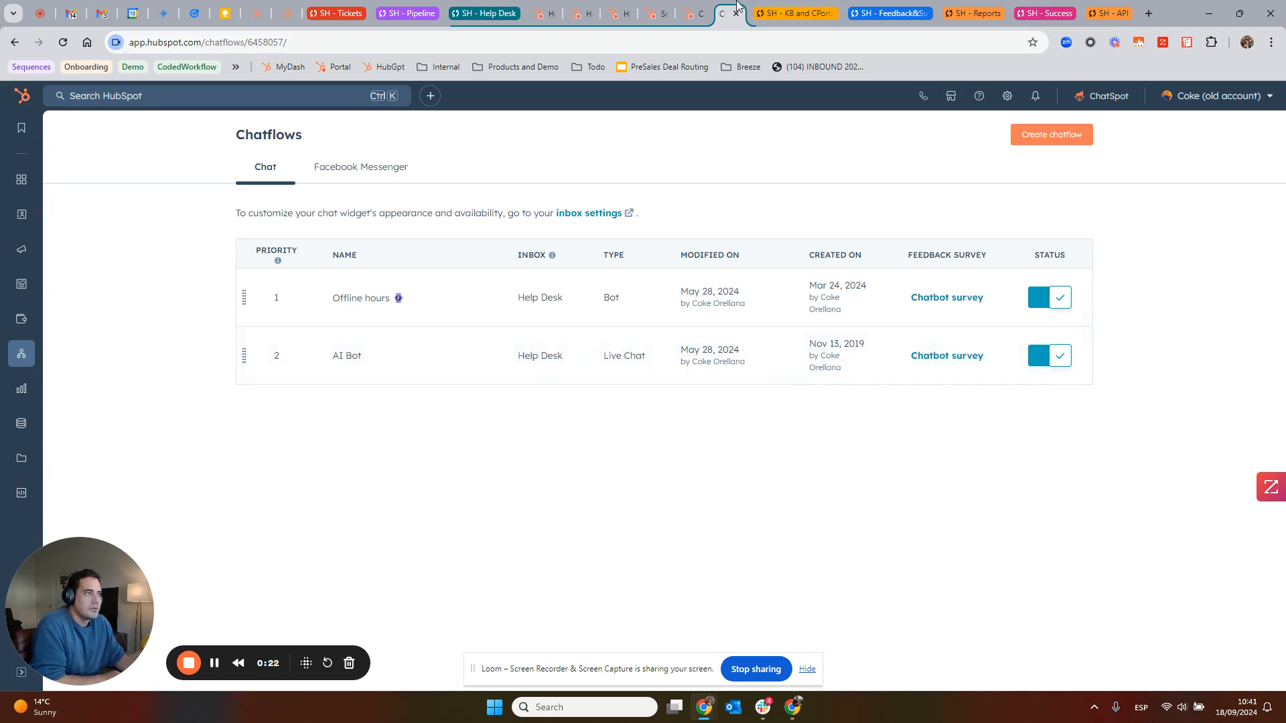
mouse_move(697, 14)
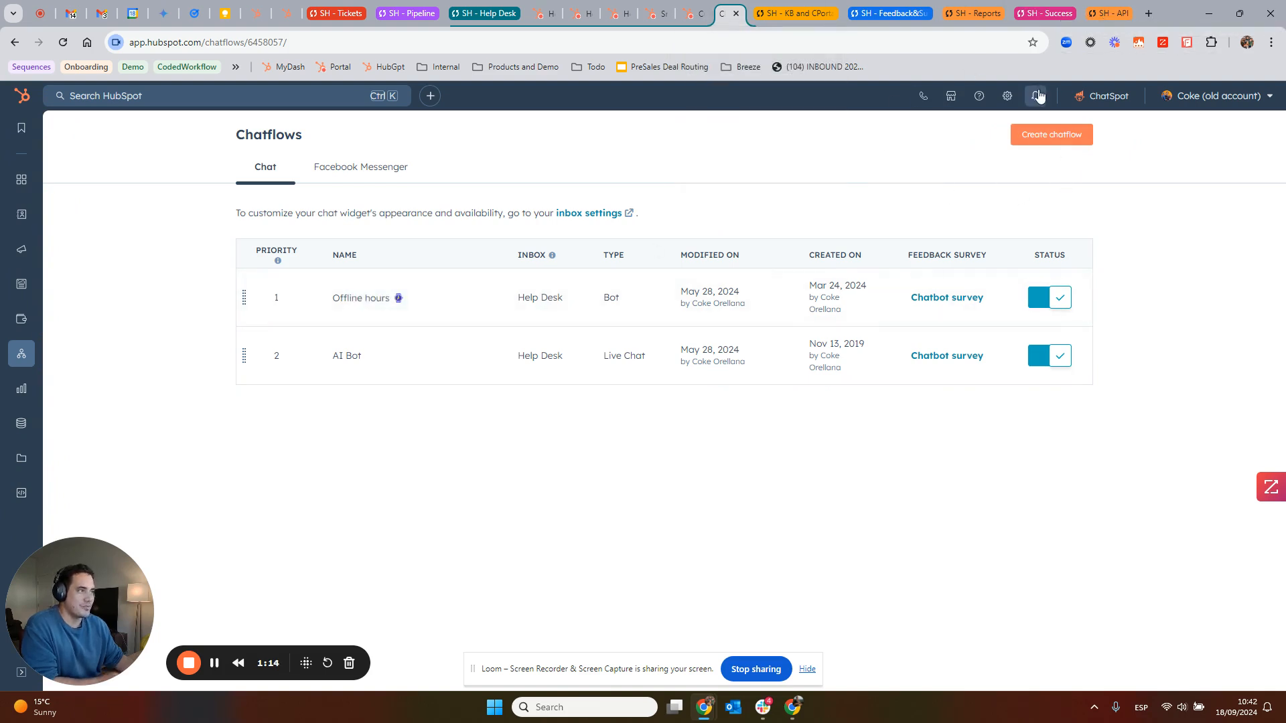
click(782, 9)
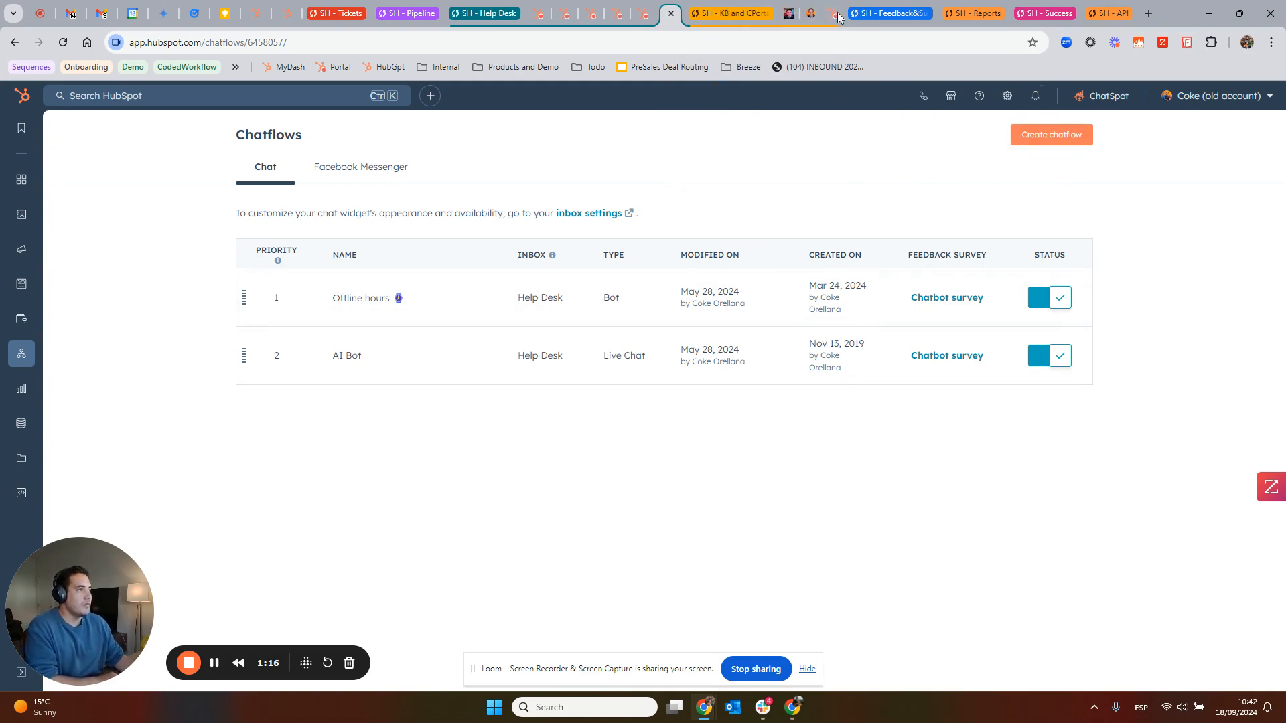
click(777, 14)
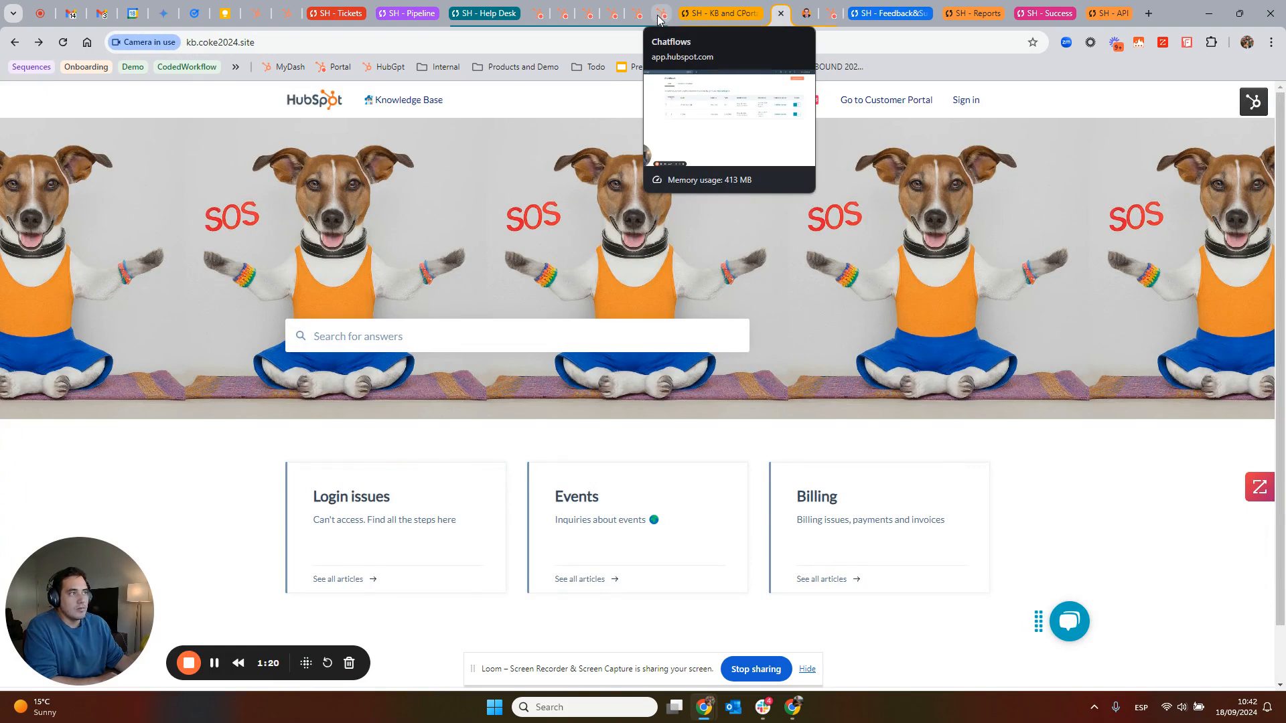
click(538, 13)
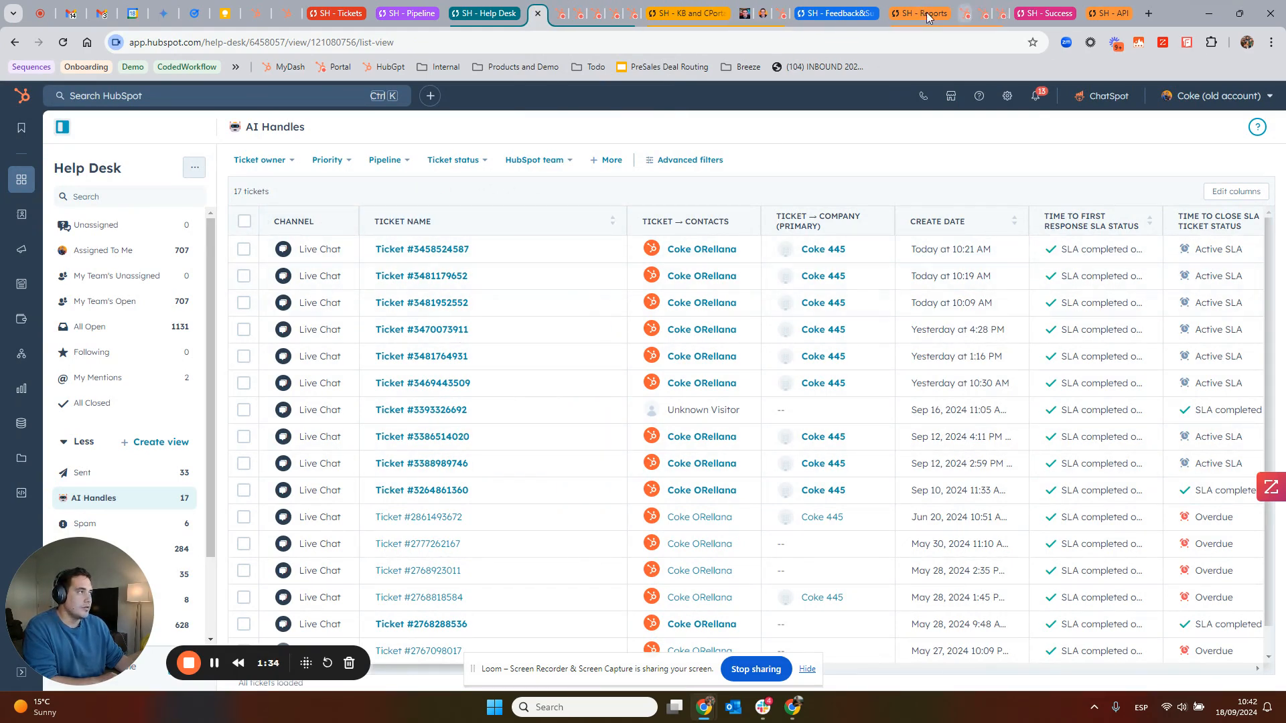
click(975, 13)
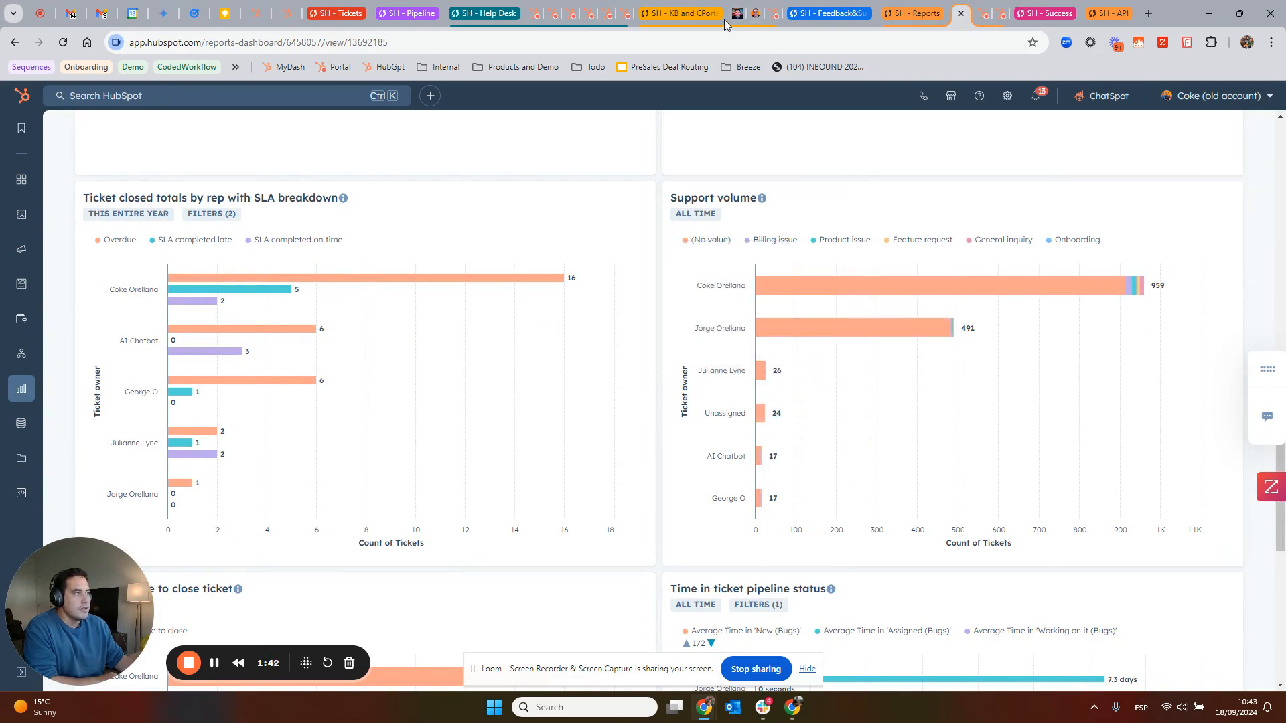
click(619, 18)
mouse_move(446, 340)
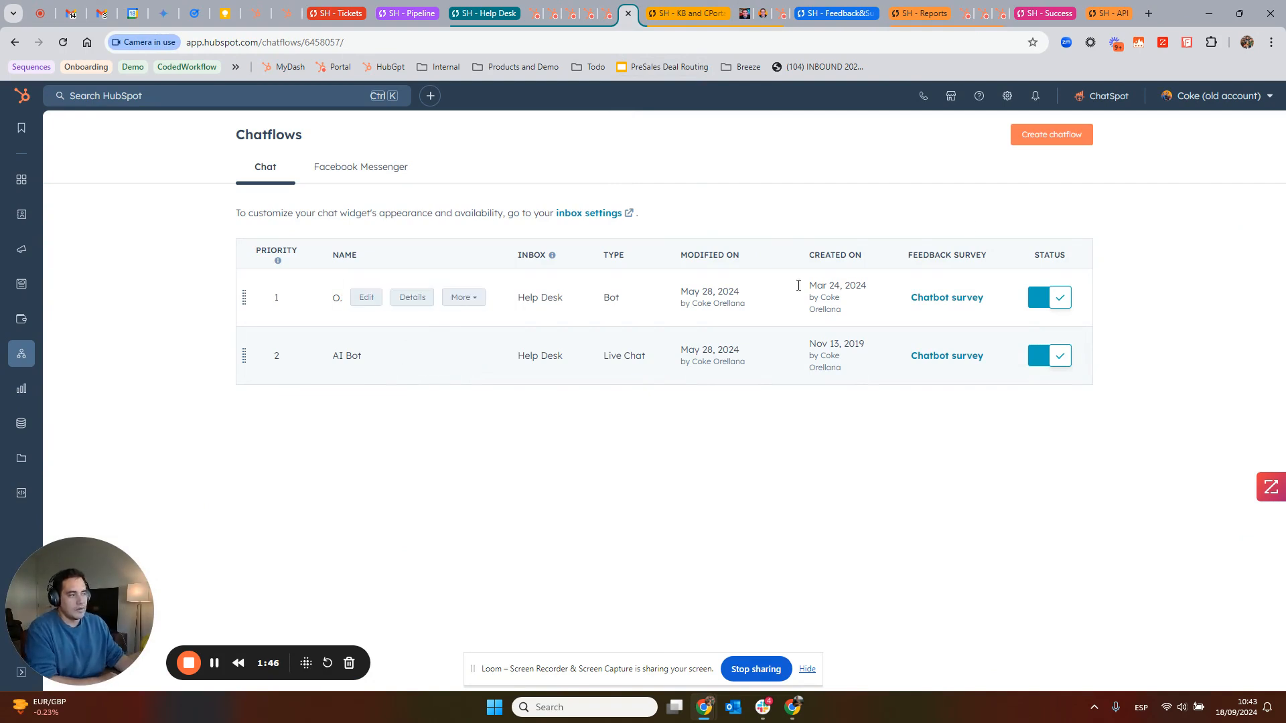
click(1042, 135)
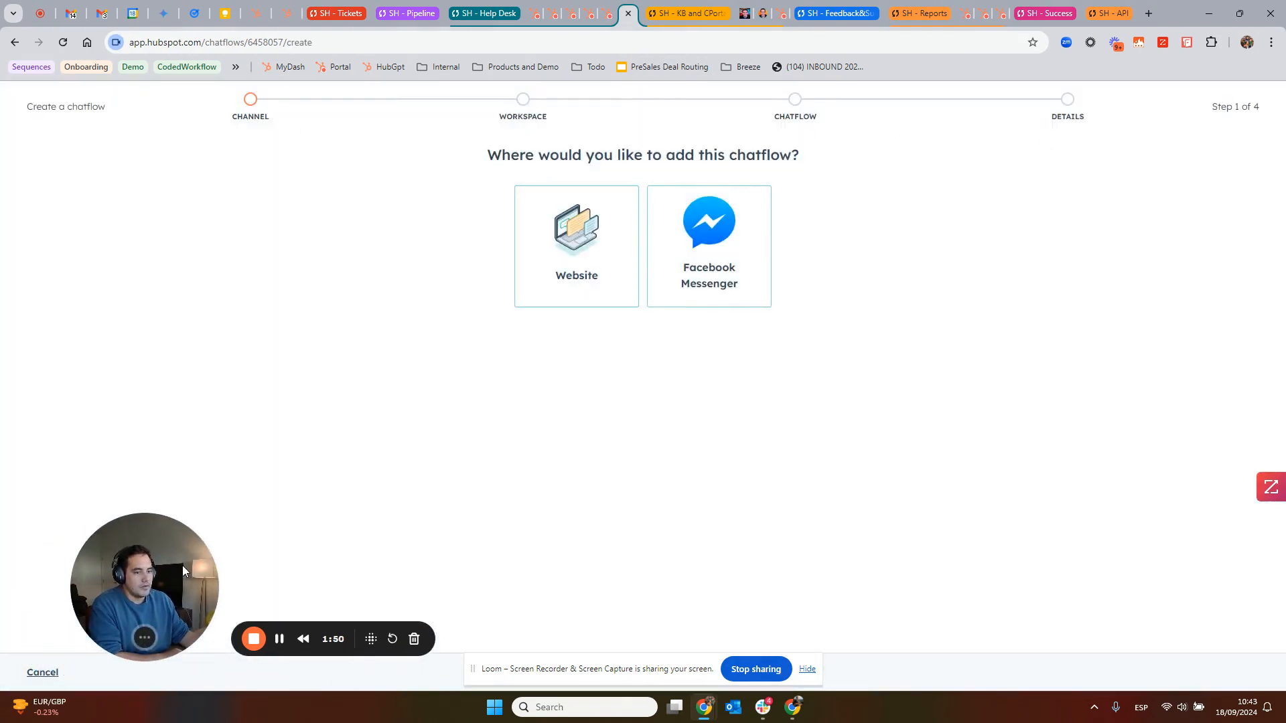
click(39, 672)
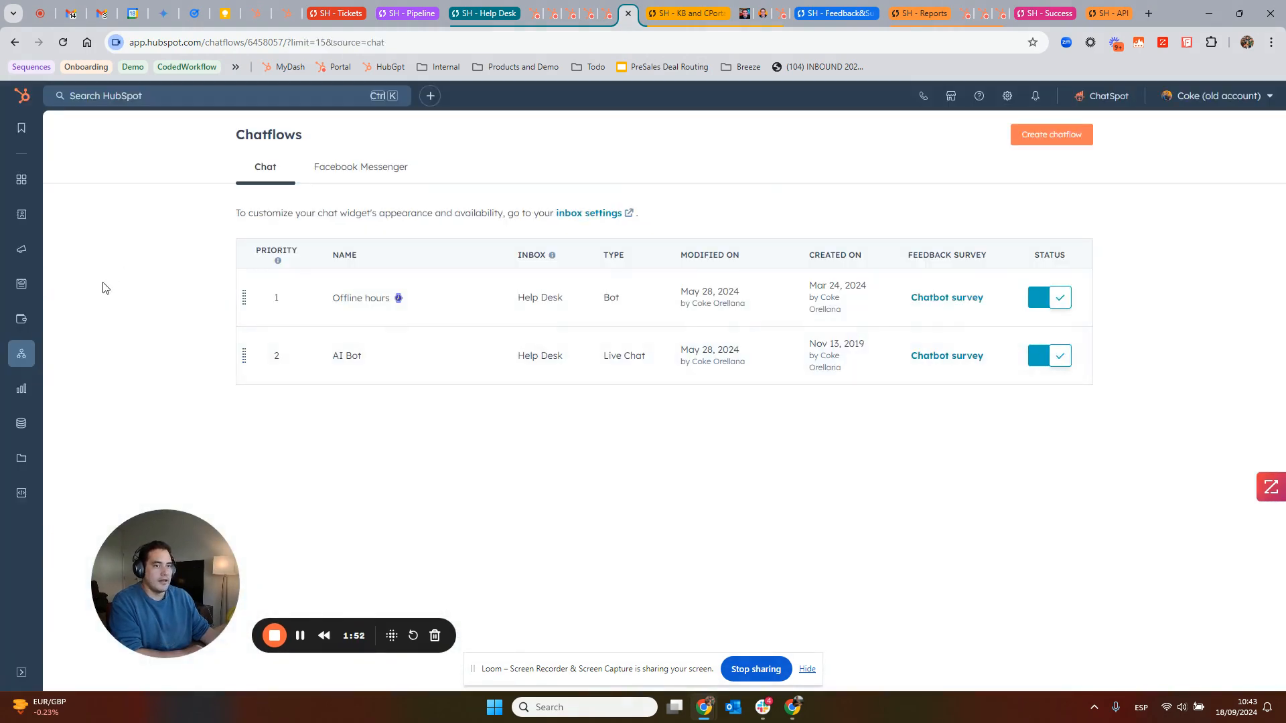
mouse_move(18, 360)
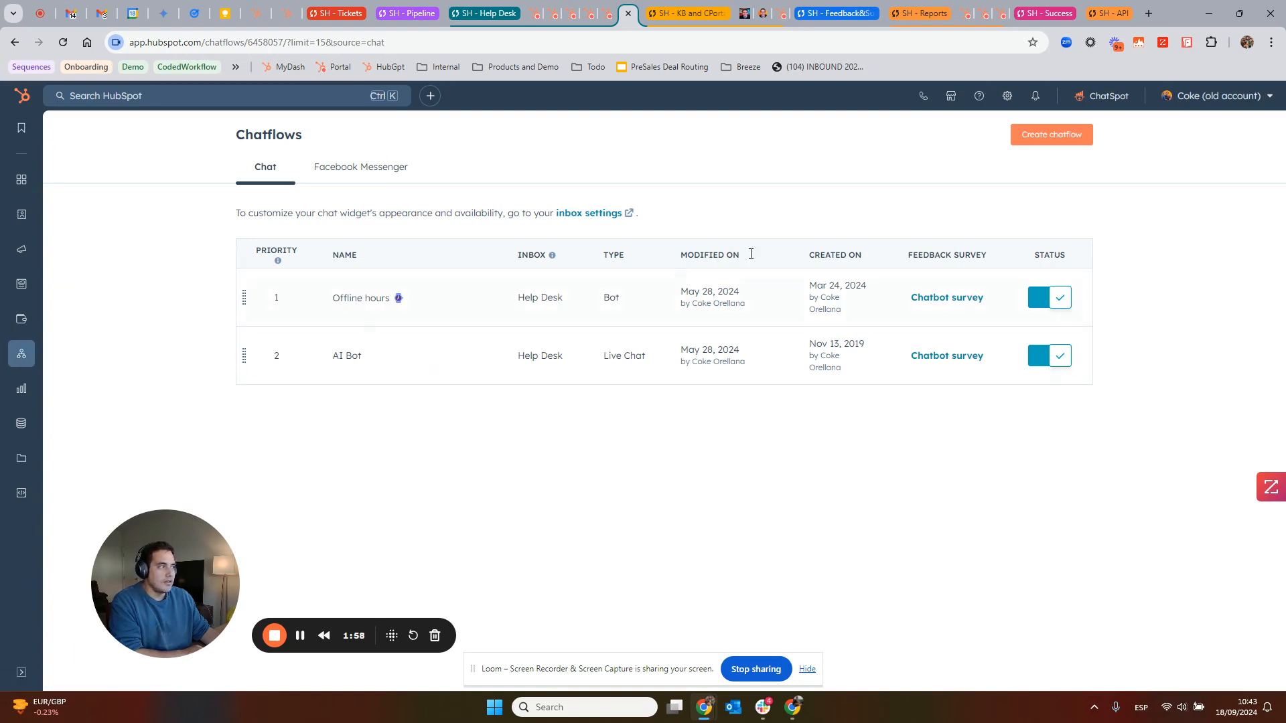
- Create a website chatflow connected to Help Desk in English, using the Live chat template
click(1050, 137)
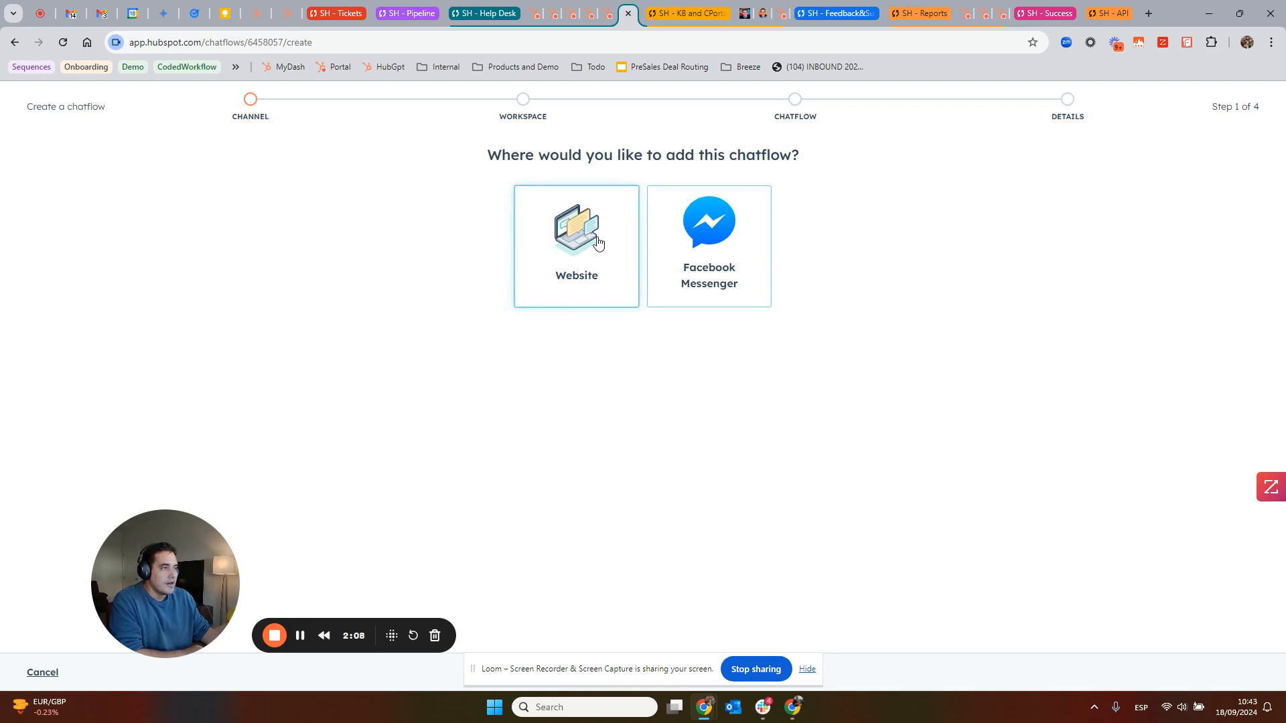
click(598, 243)
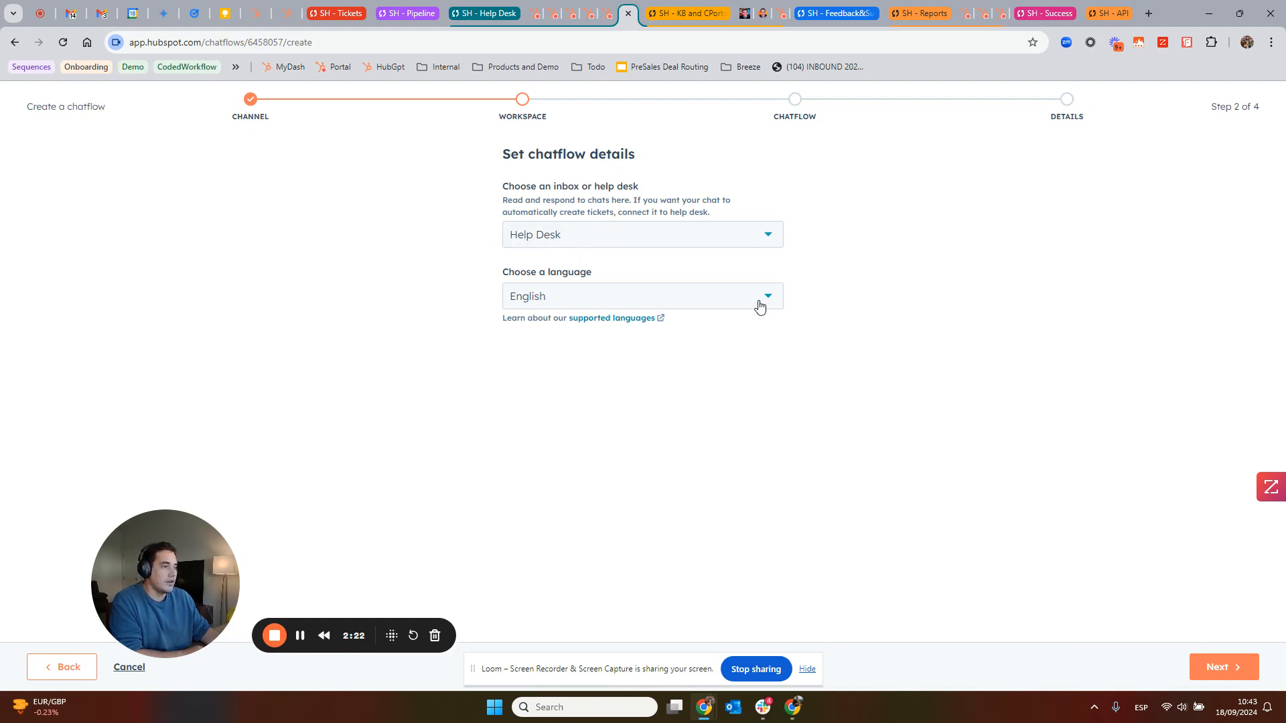
click(1222, 667)
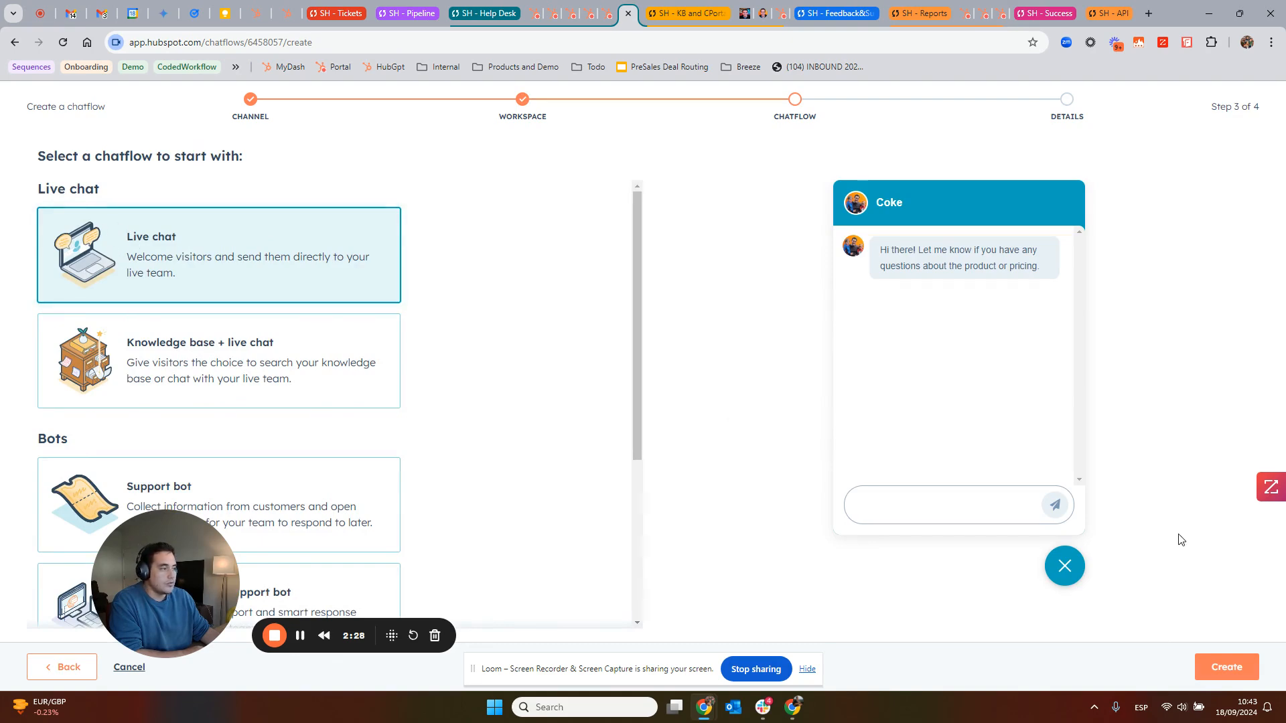
click(1227, 667)
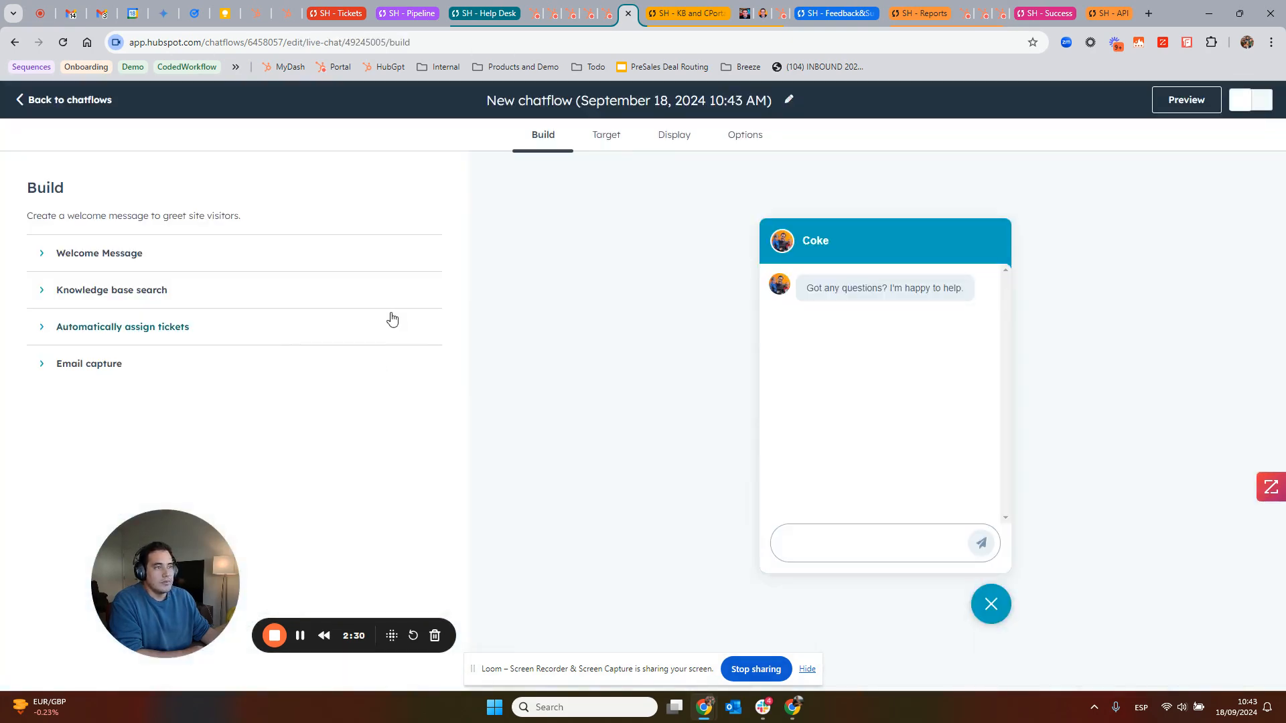
- Rename the new chatflow as "test 2 AI"
click(598, 101)
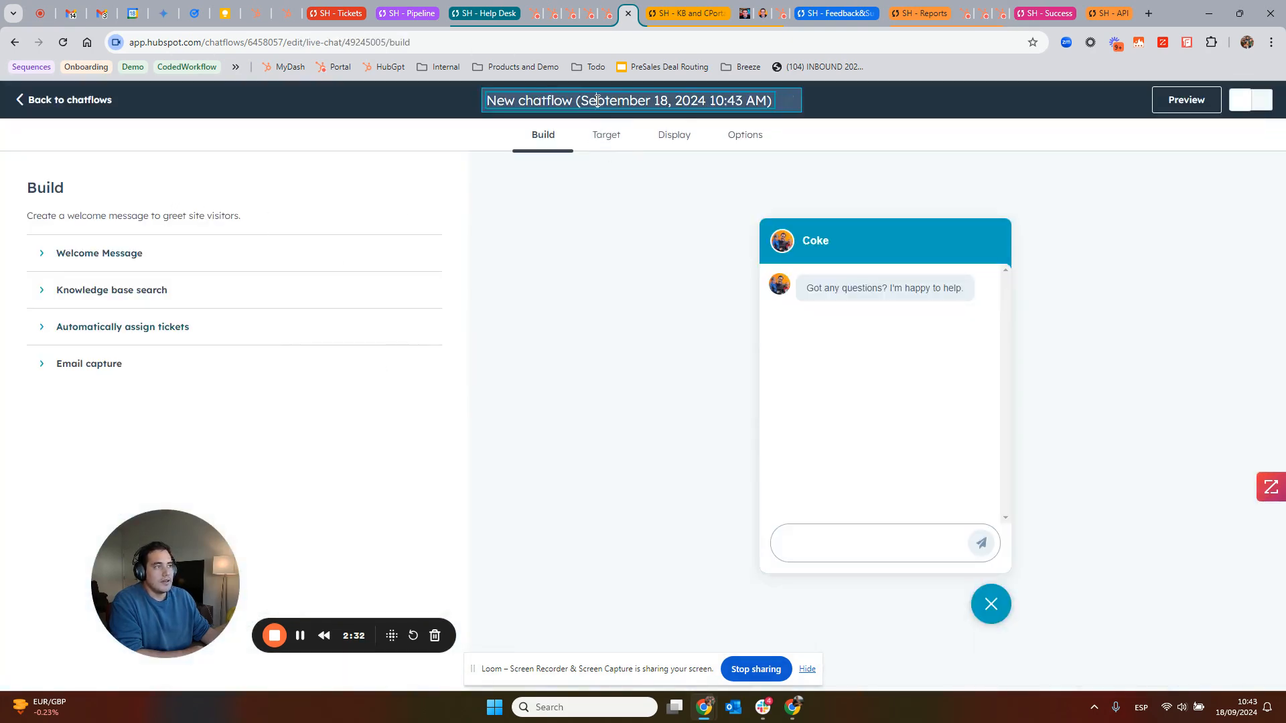
double_click(598, 101)
key(ctrl+a)
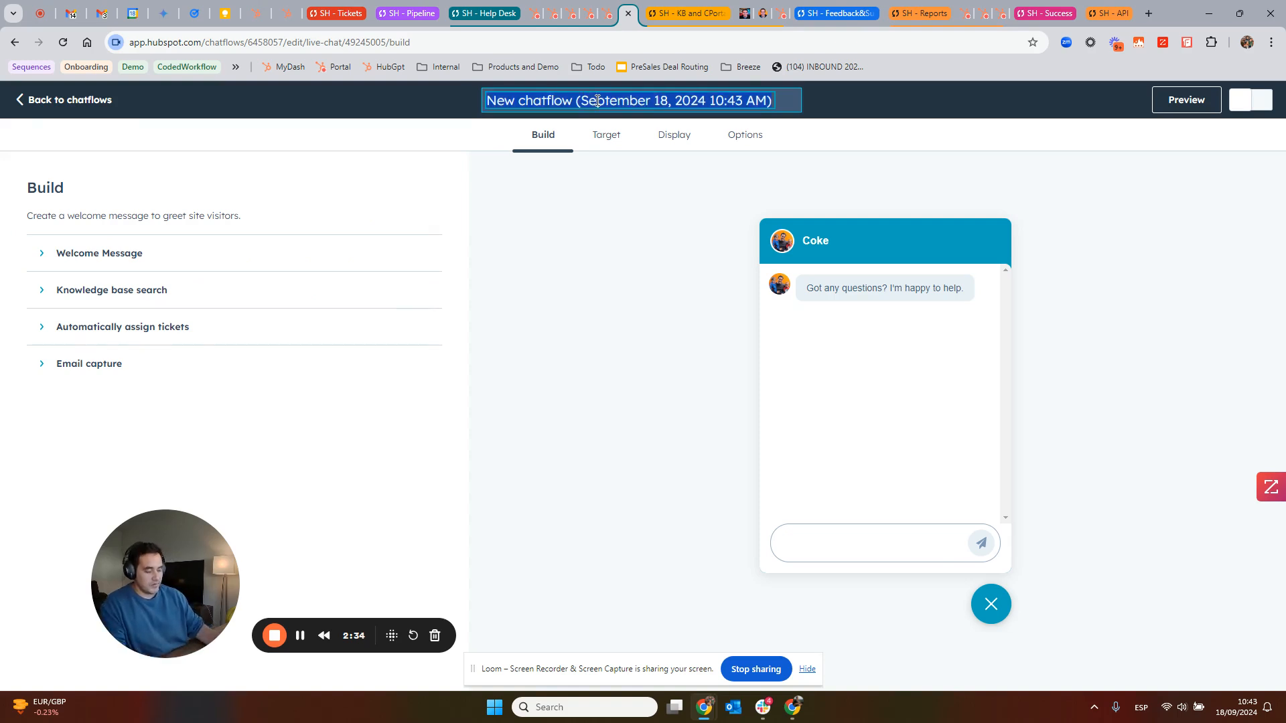
text(test )
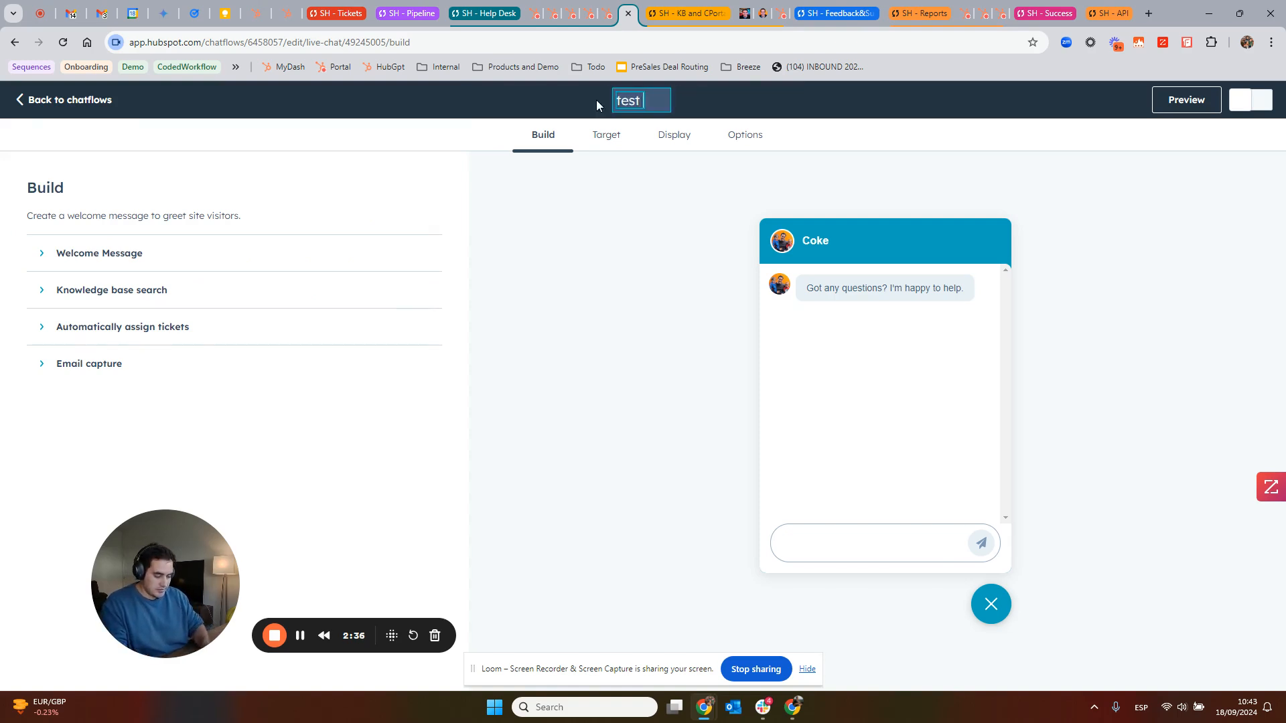
text(2 AI)
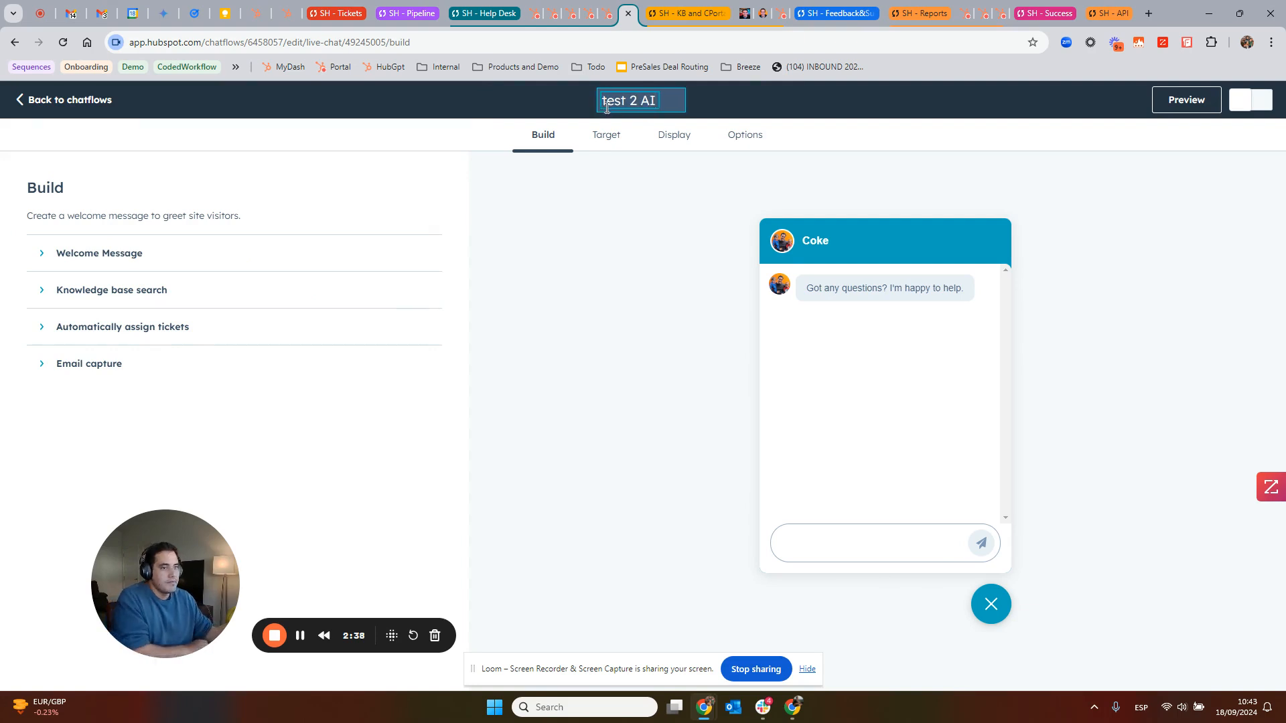
click(112, 256)
- Check the welcome message and knowledge base search settings, and assign incoming tickets automatically to the AI Customer agent
click(113, 261)
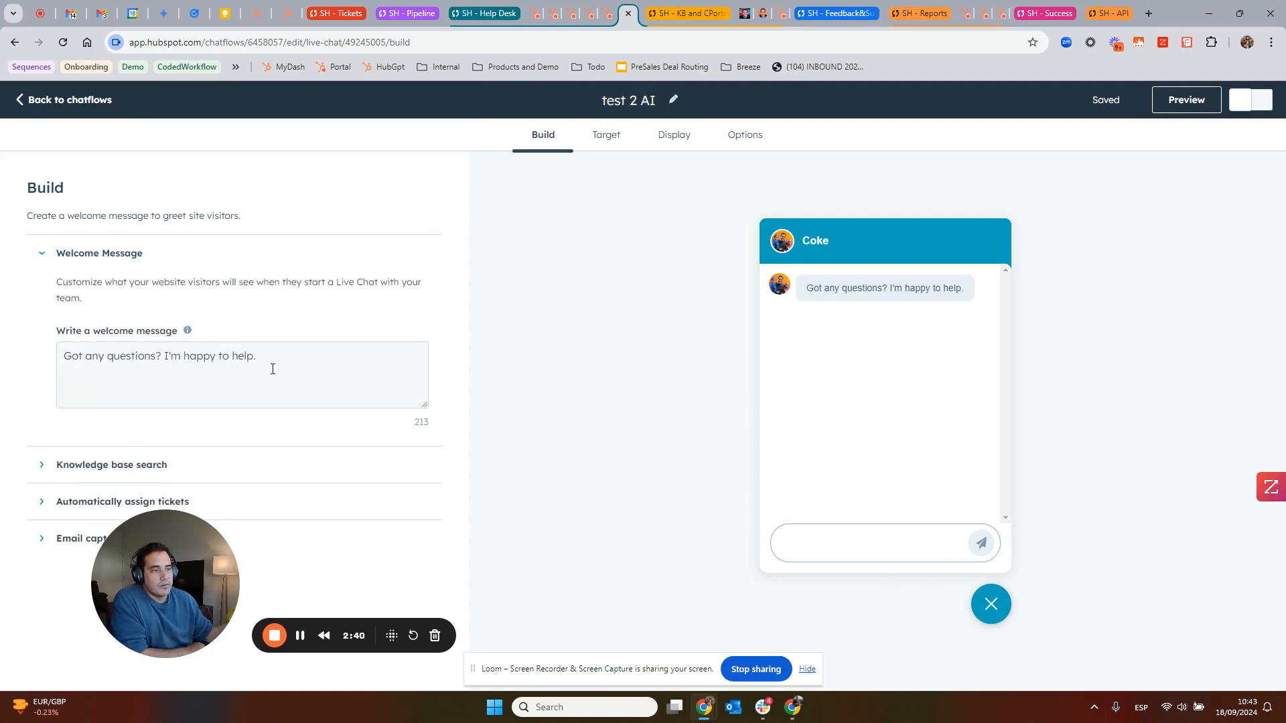
click(107, 465)
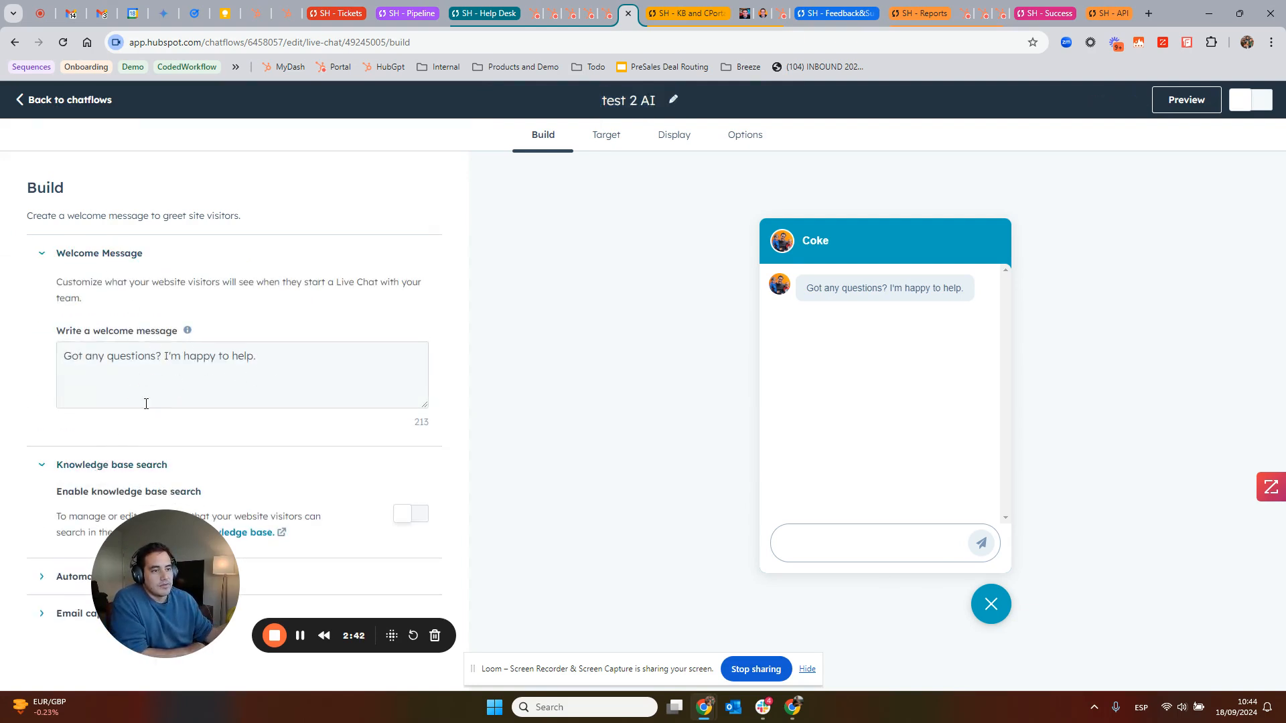
click(99, 254)
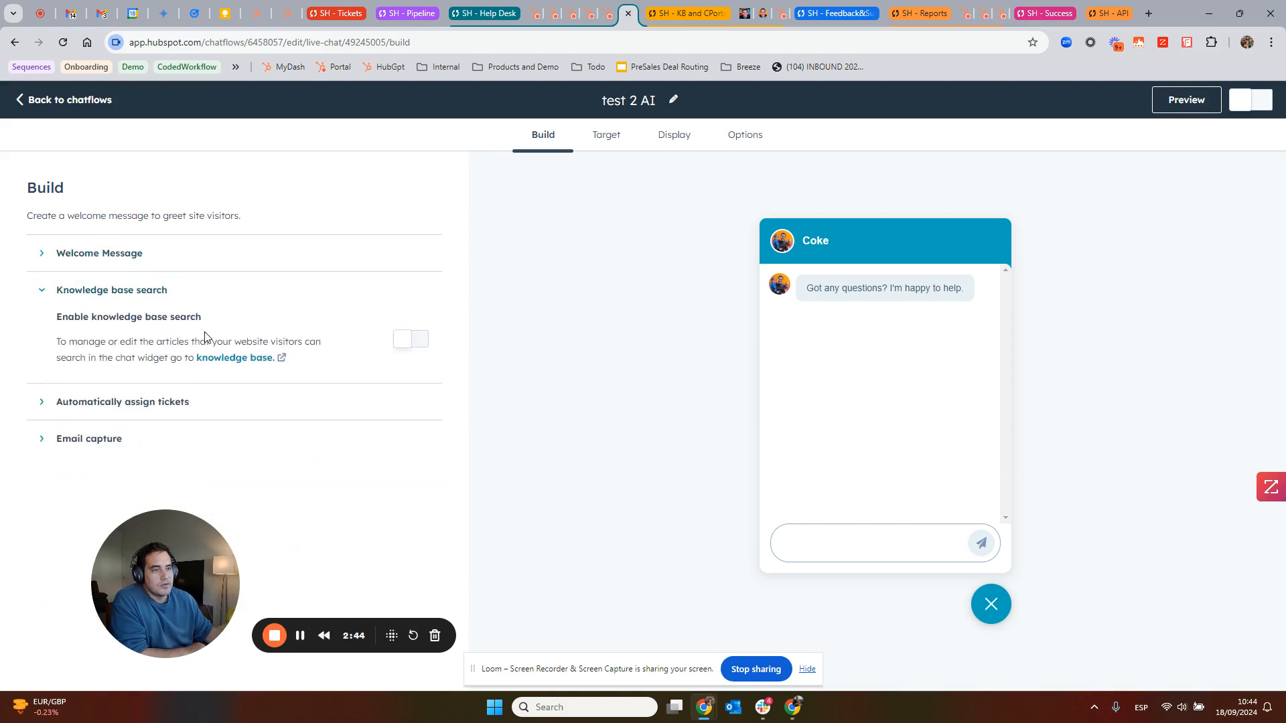
click(149, 292)
click(131, 332)
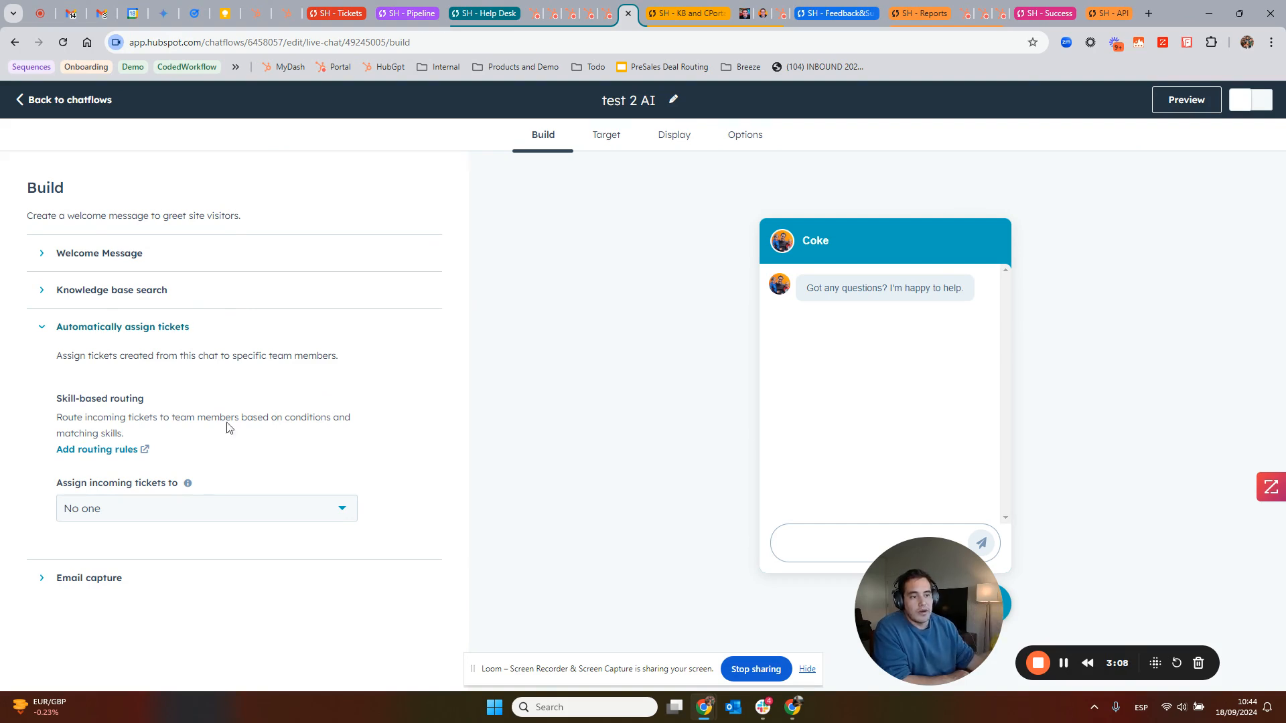
click(151, 514)
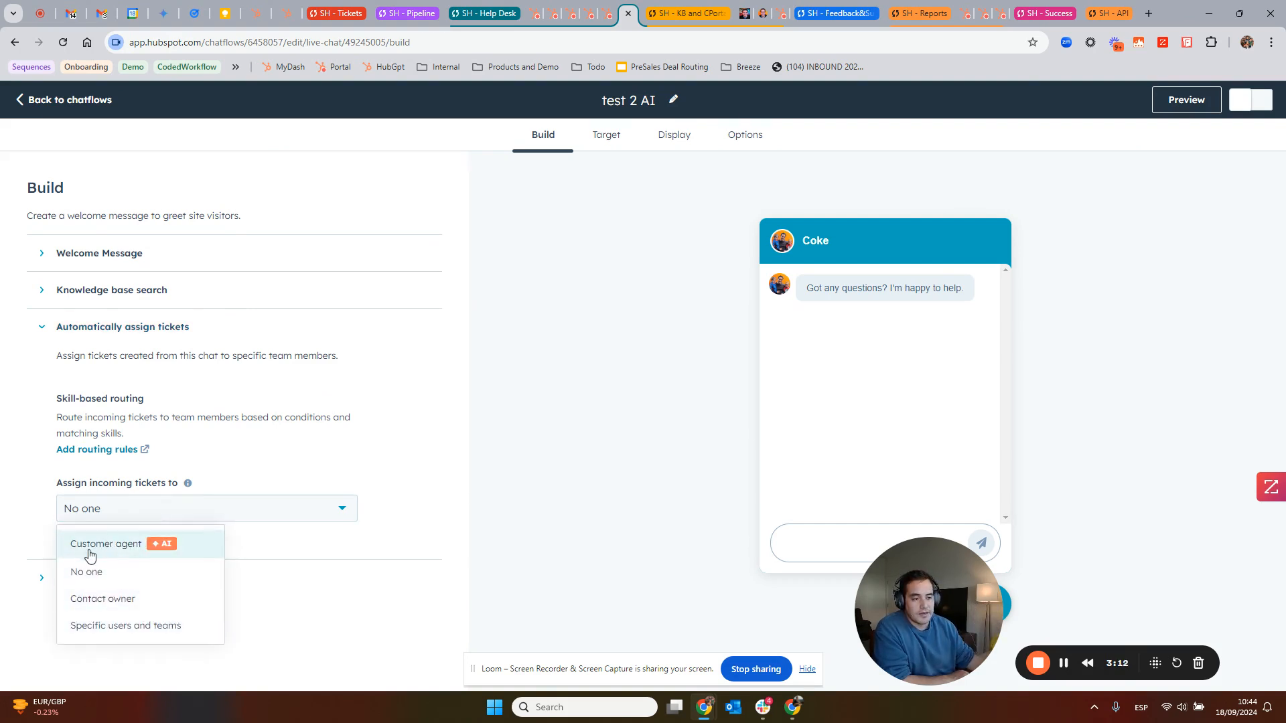
click(122, 545)
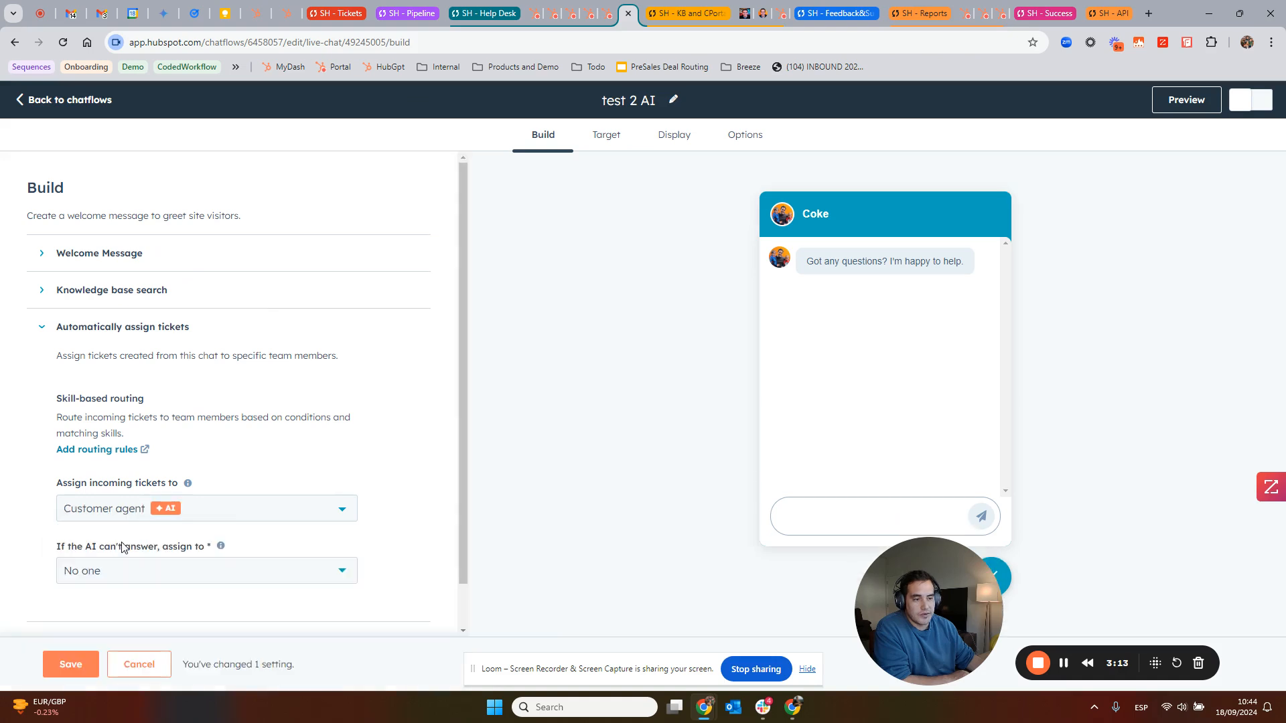
- Set the fallback for when the AI can't answer to Specific users and teams, and choose the account owner as the user
click(144, 571)
scroll(144, 571, down, 1)
click(73, 557)
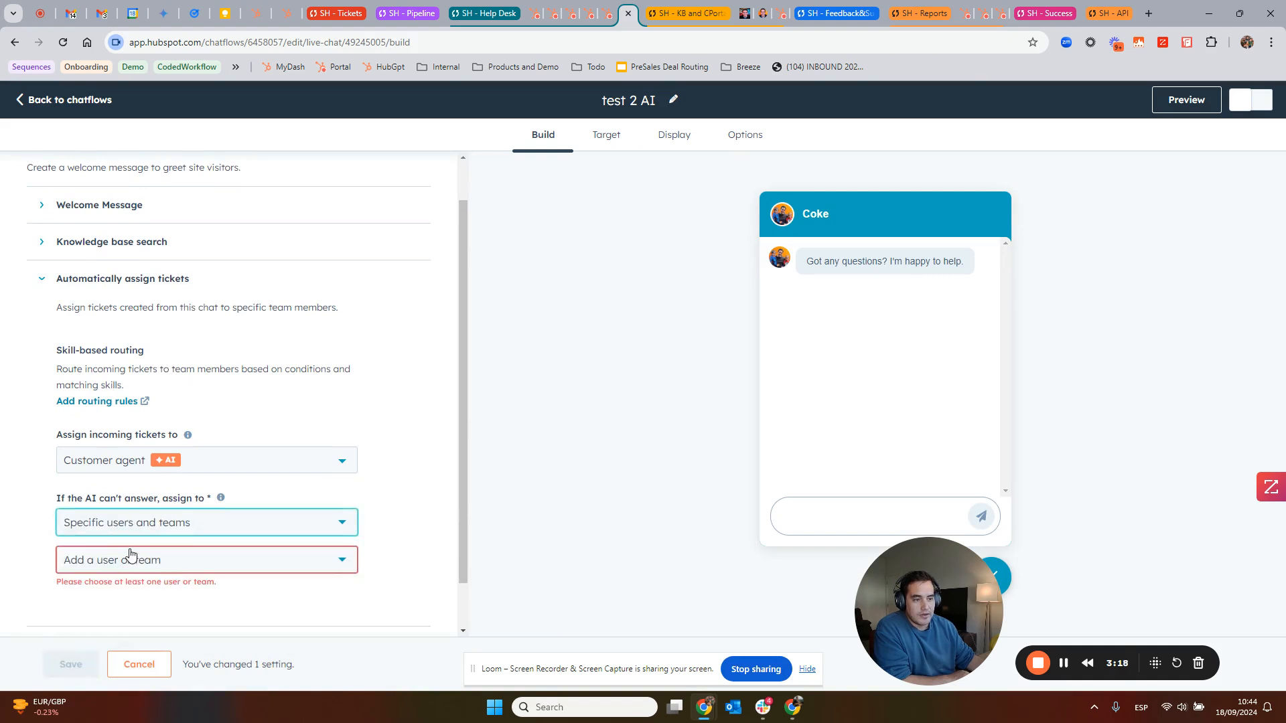
scroll(119, 513, down, 1)
click(120, 514)
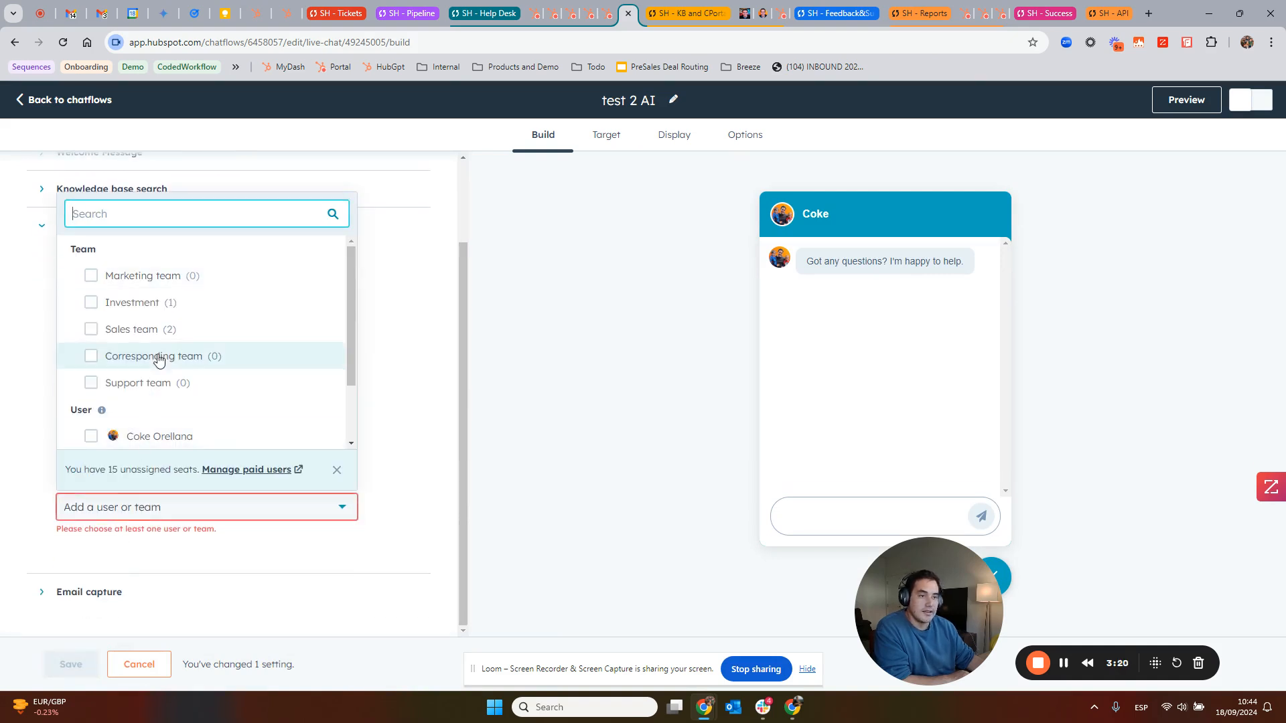
scroll(157, 331, down, 1)
click(91, 355)
click(370, 439)
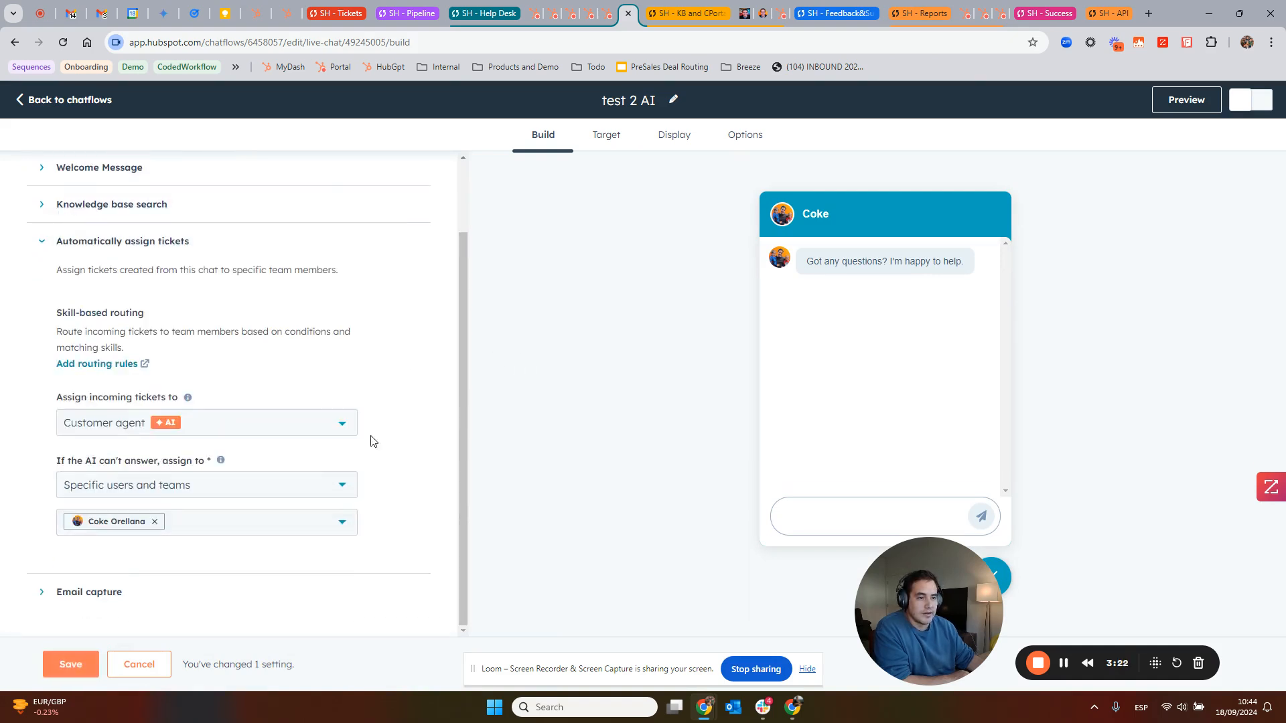
- Check the email capture setting, save the chatflow's build settings and open its targeting settings
click(80, 593)
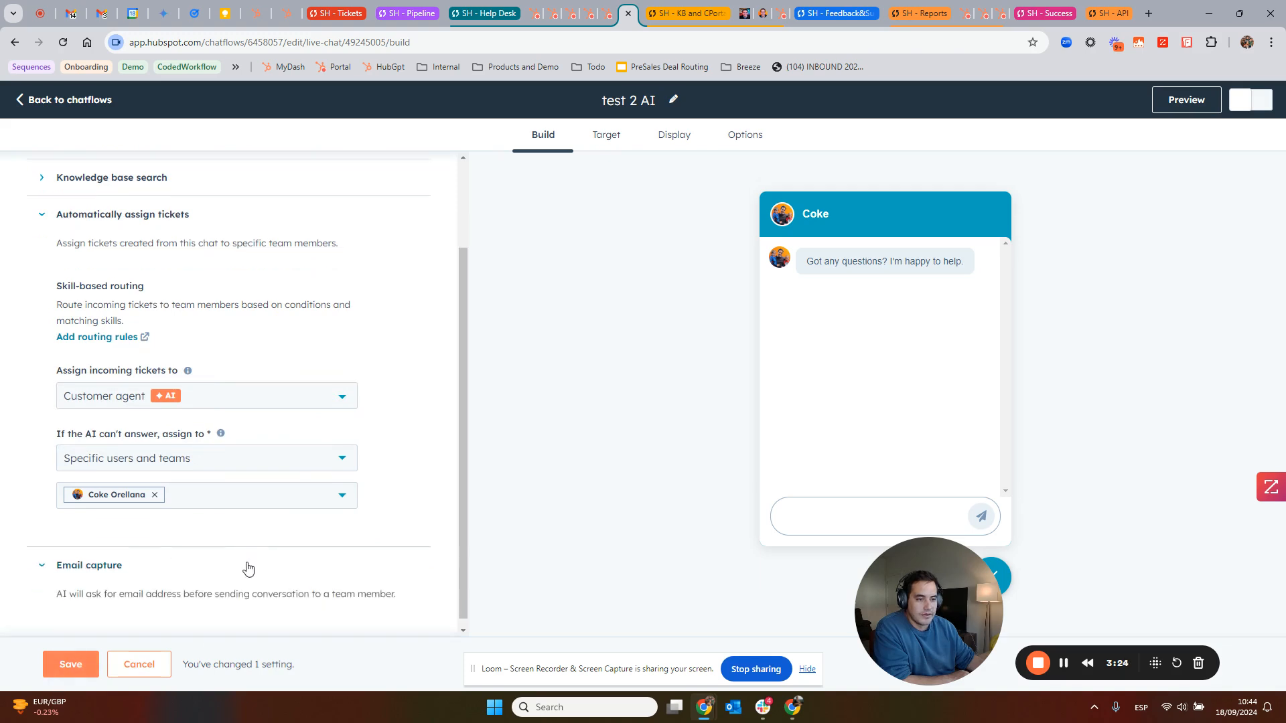
scroll(311, 385, up, 2)
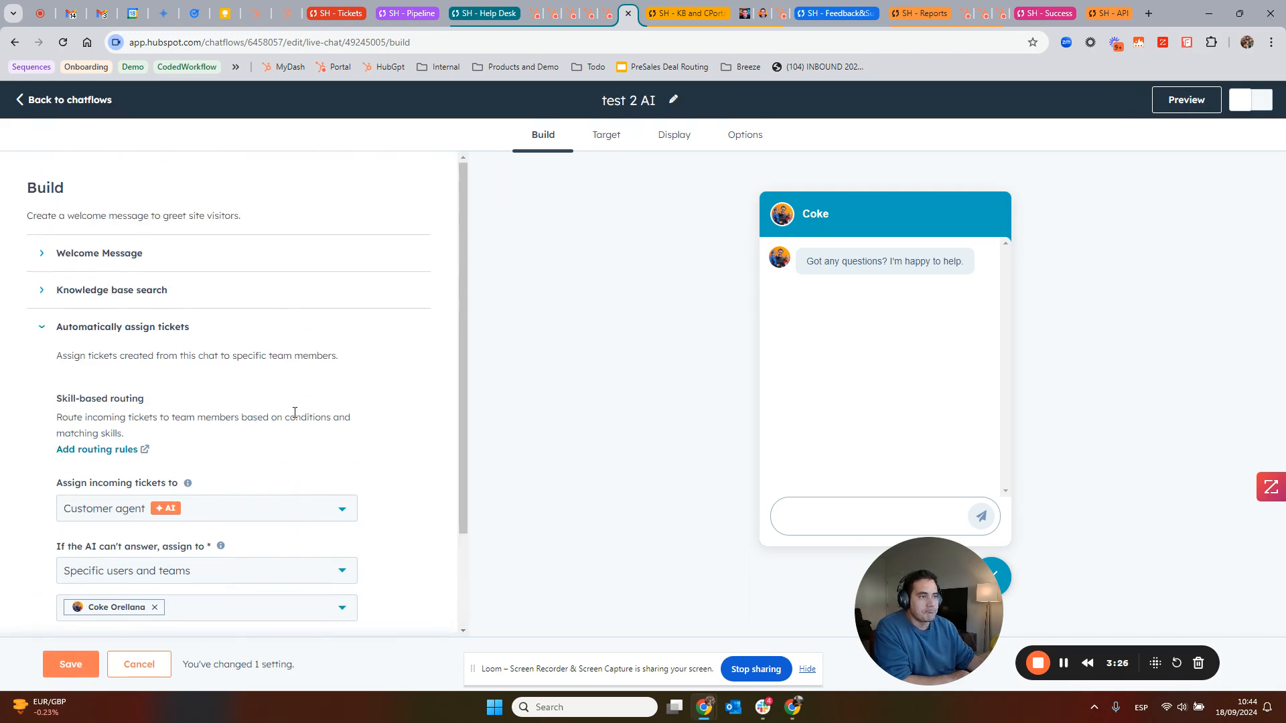
click(65, 664)
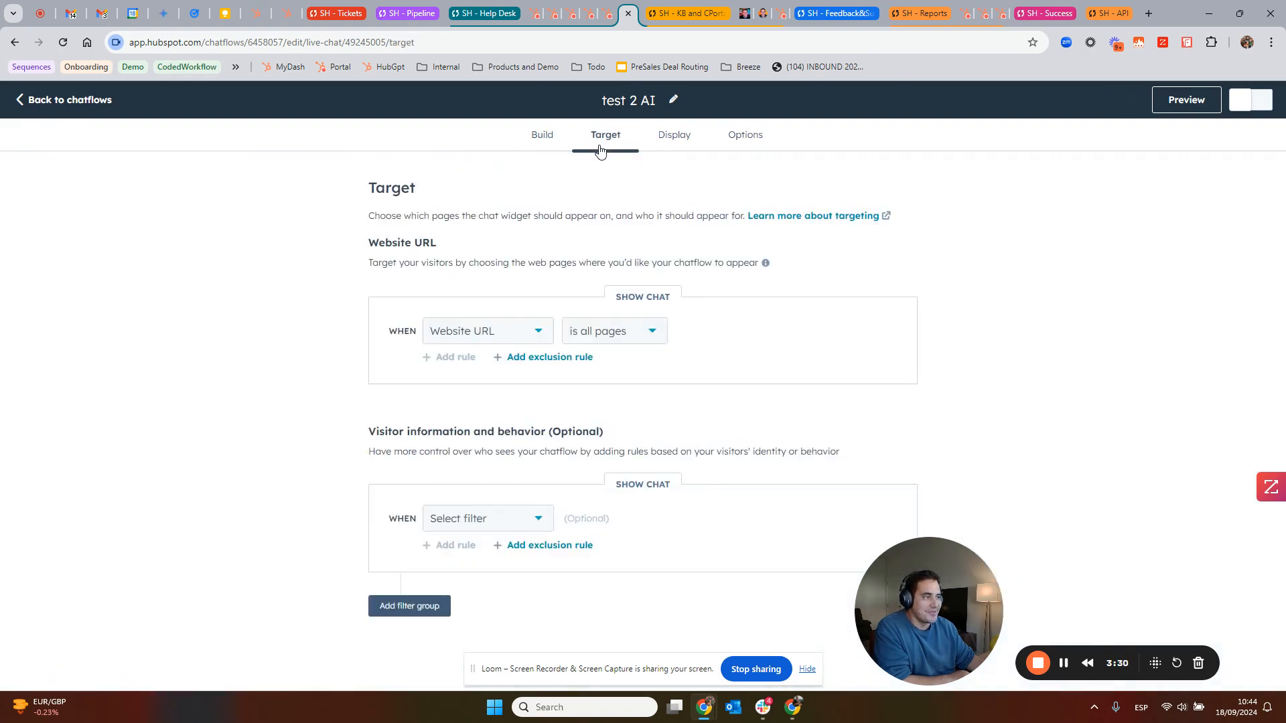
- Check the page-matching choices for the Website URL rule and view the knowledge base and website home pages carrying the chat widget
click(653, 337)
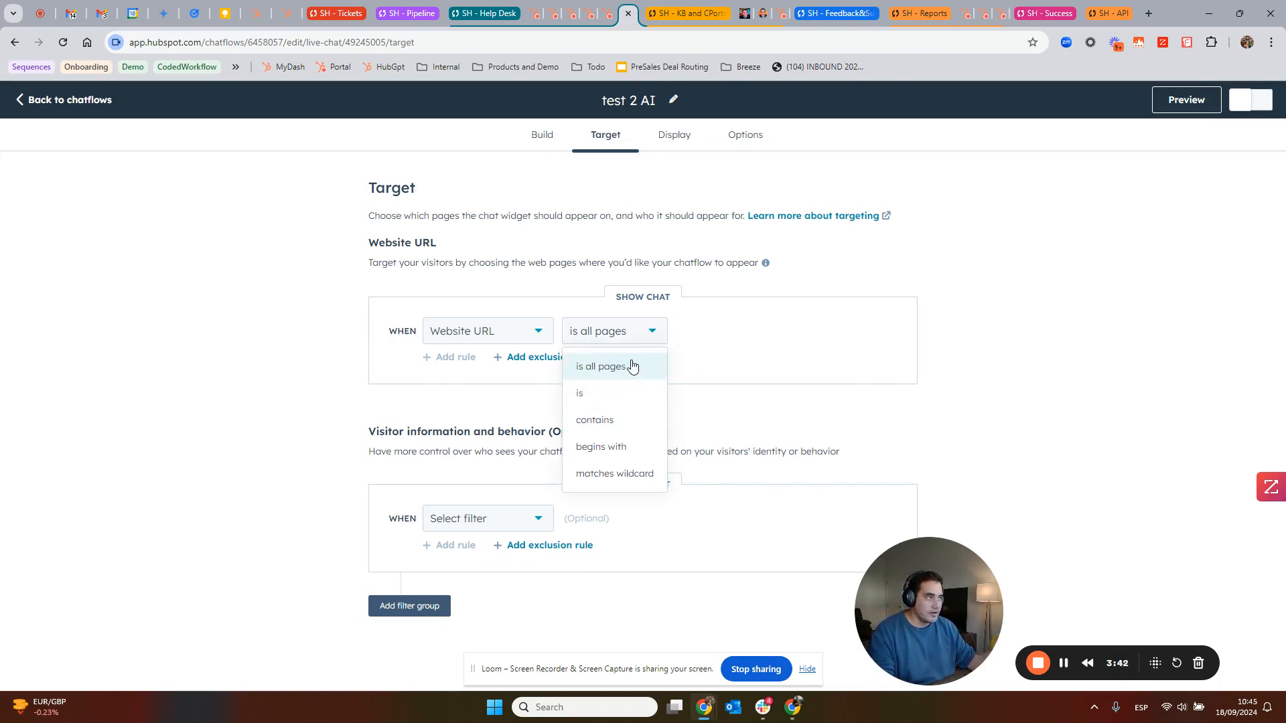
click(748, 19)
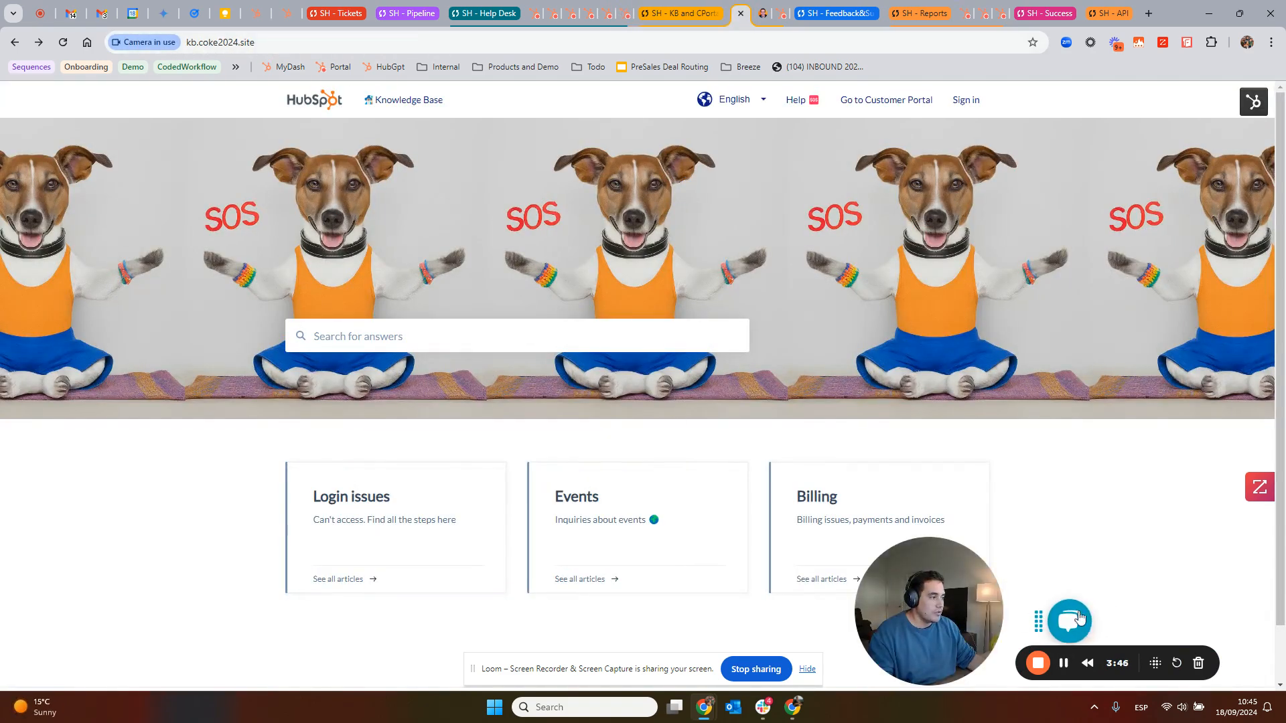
click(624, 13)
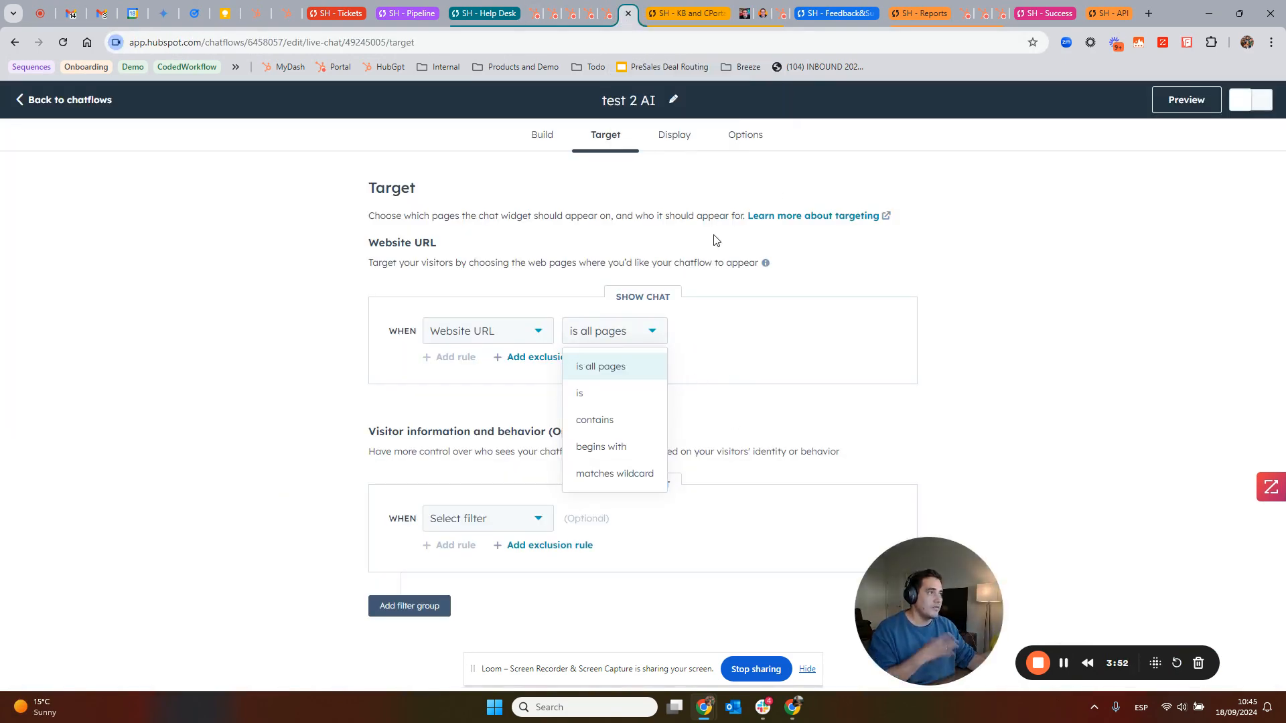
click(743, 15)
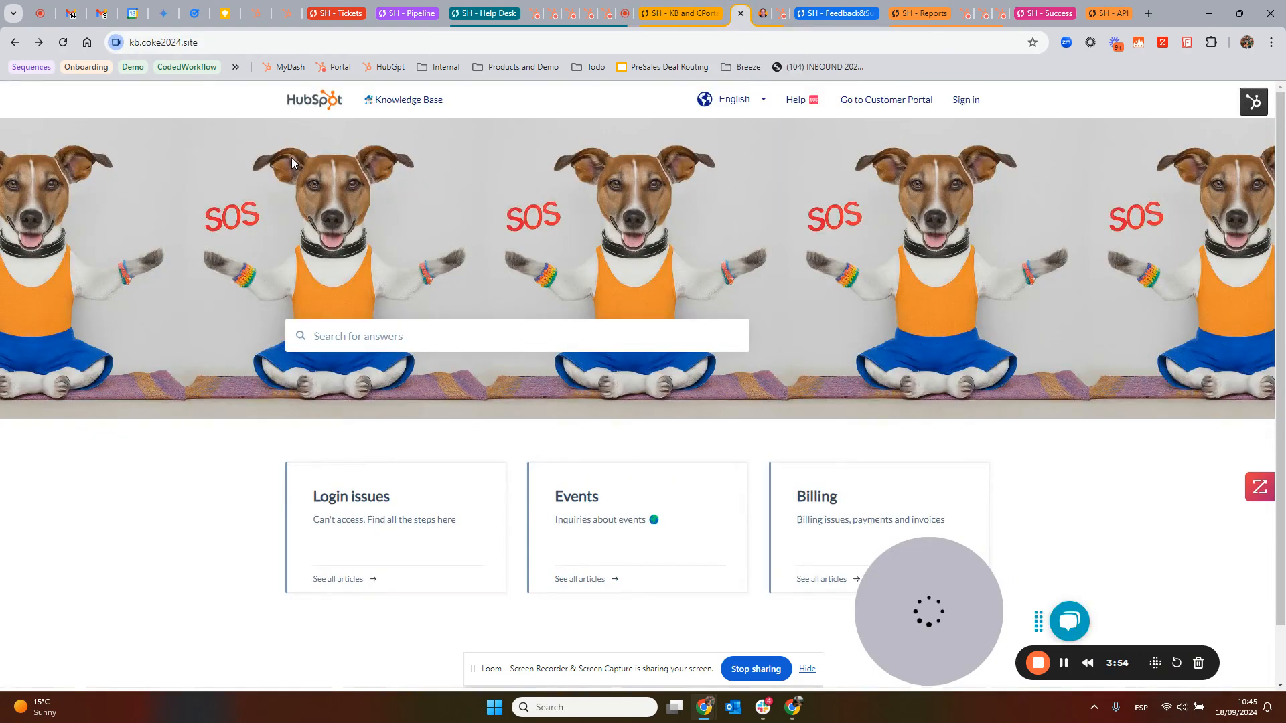
ctrl+click(311, 96)
click(757, 16)
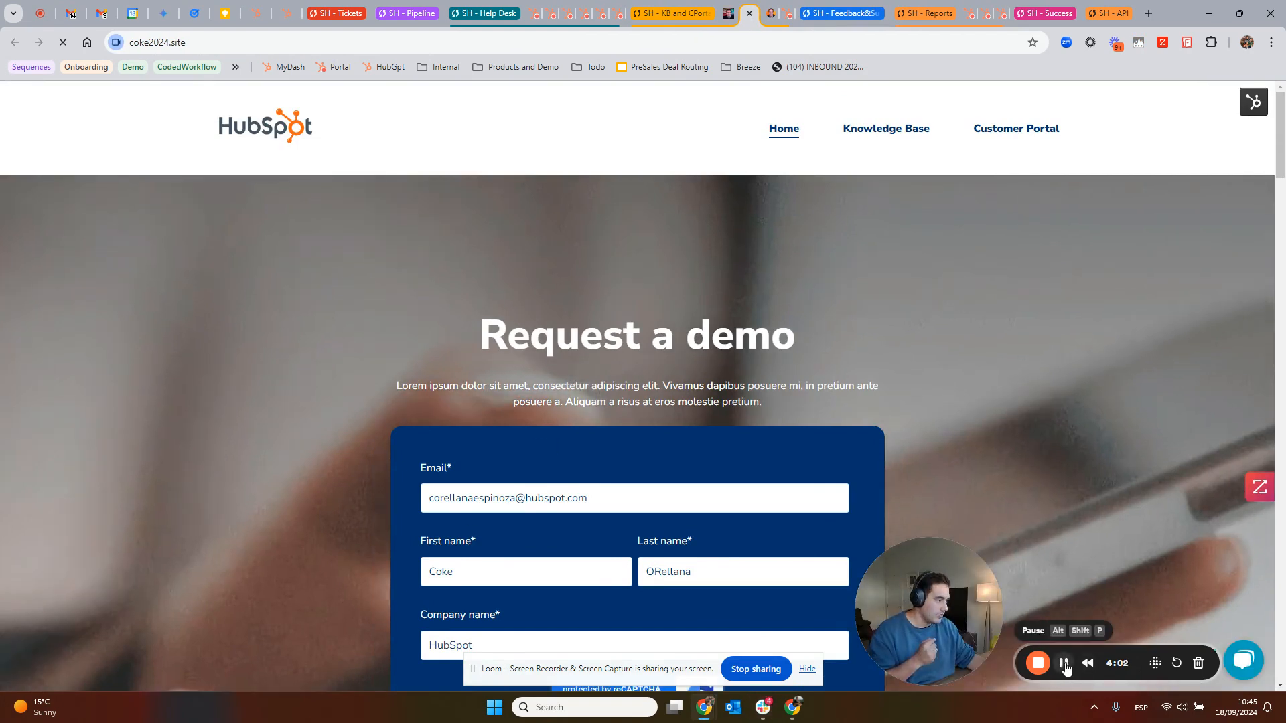
click(1065, 664)
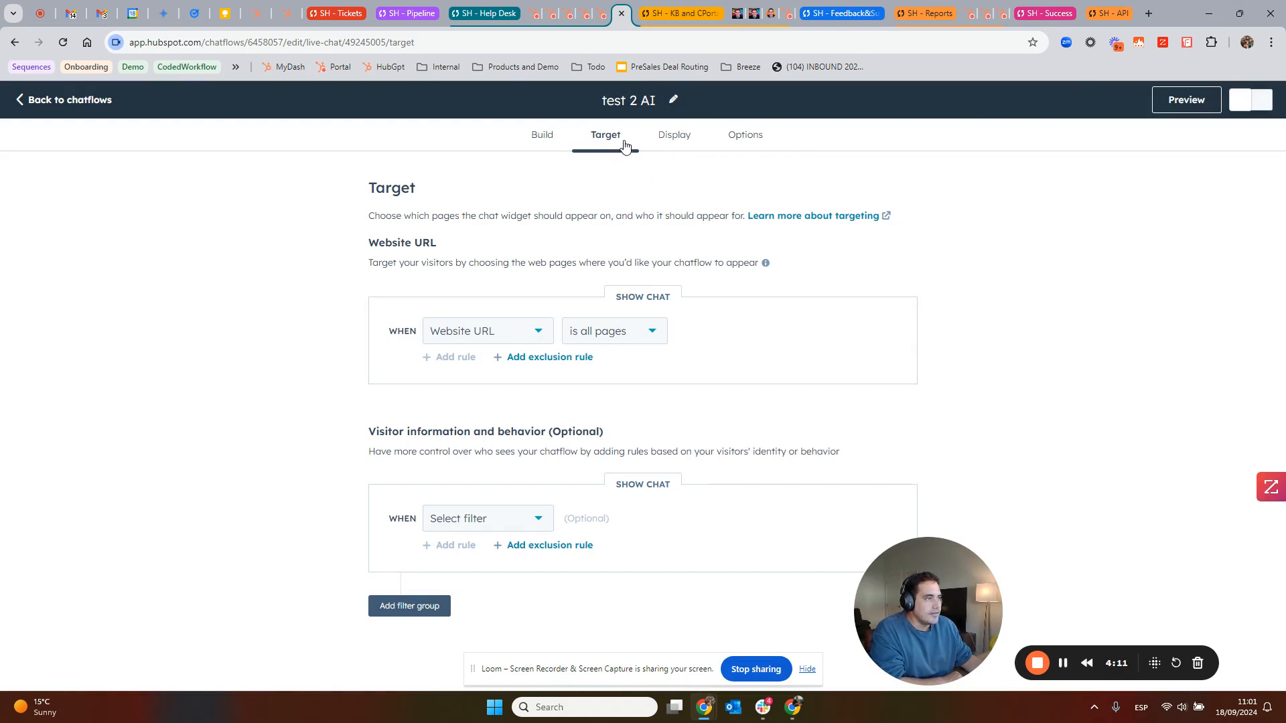
- Examine the Website URL conditions and the optional visitor information and behavior filters available for targeting the chatflow
click(663, 337)
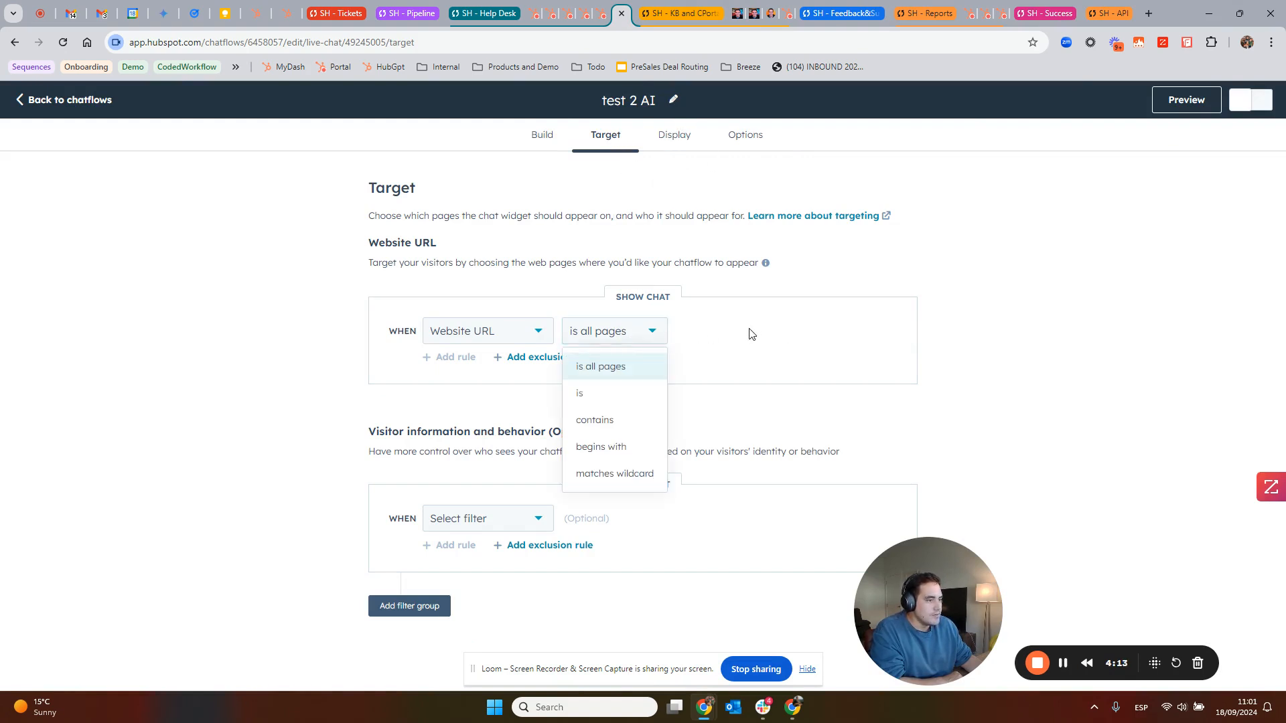
click(775, 342)
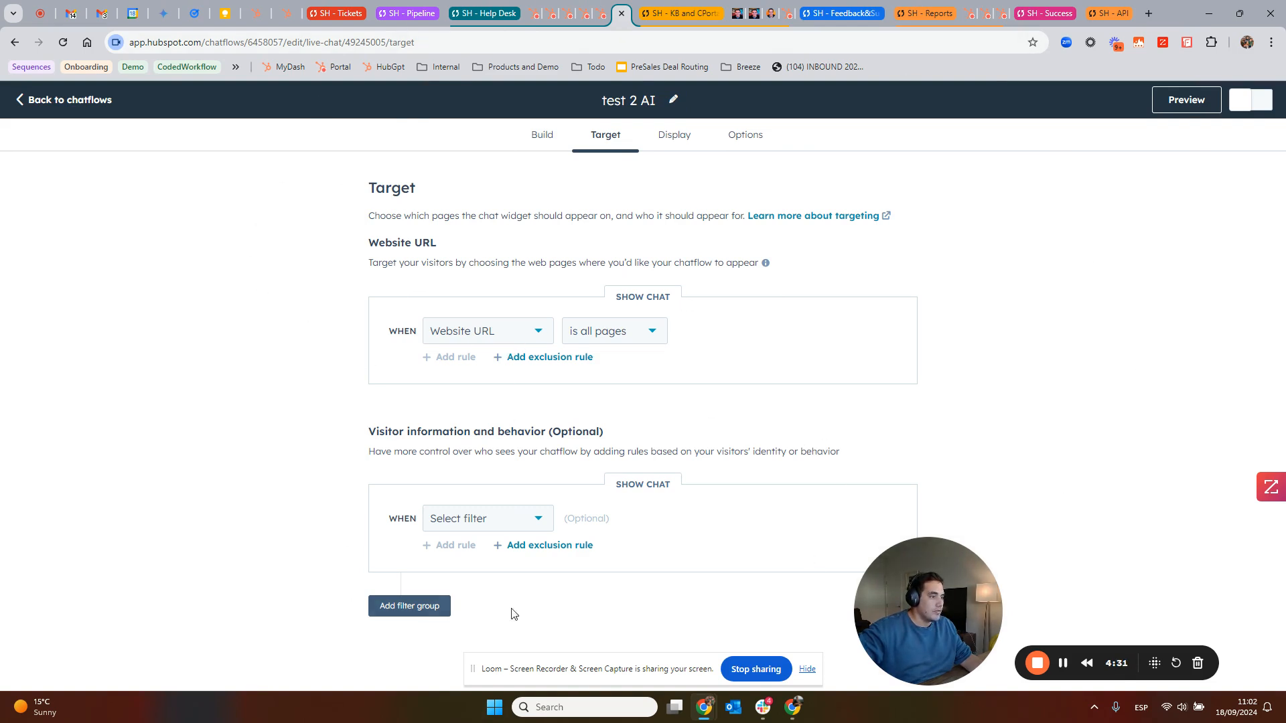
click(523, 518)
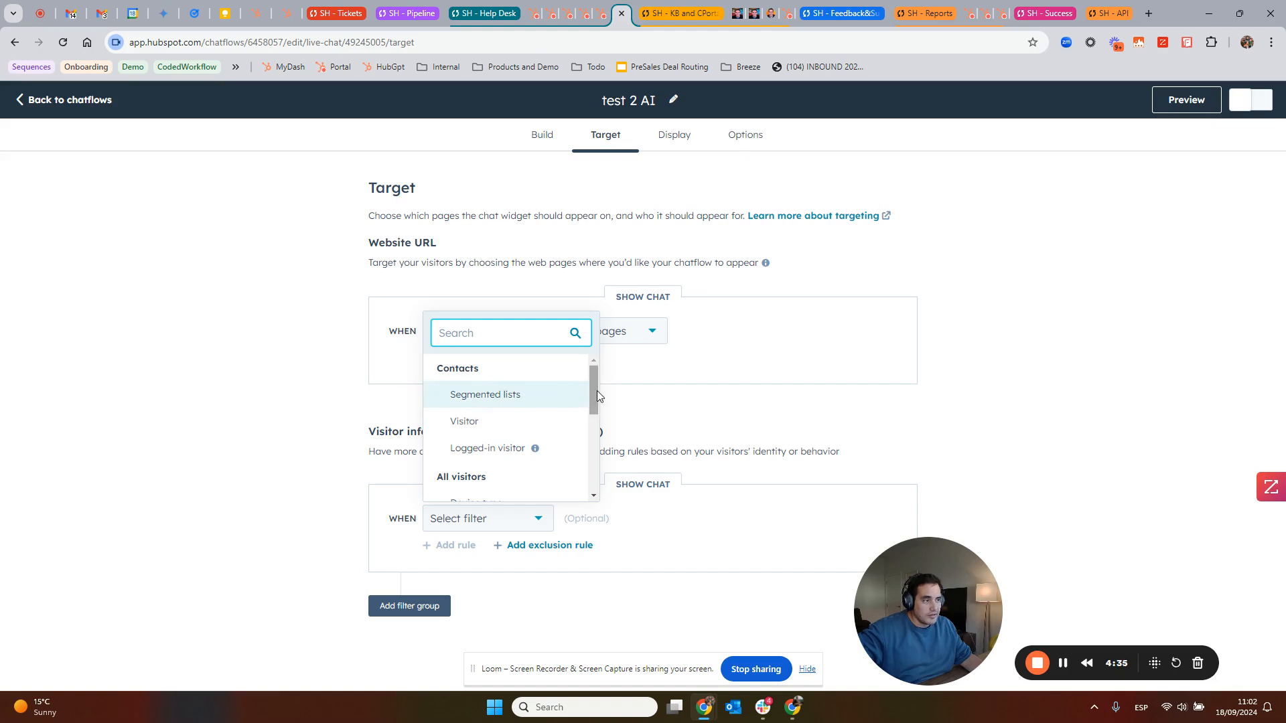
drag(597, 391, 581, 441)
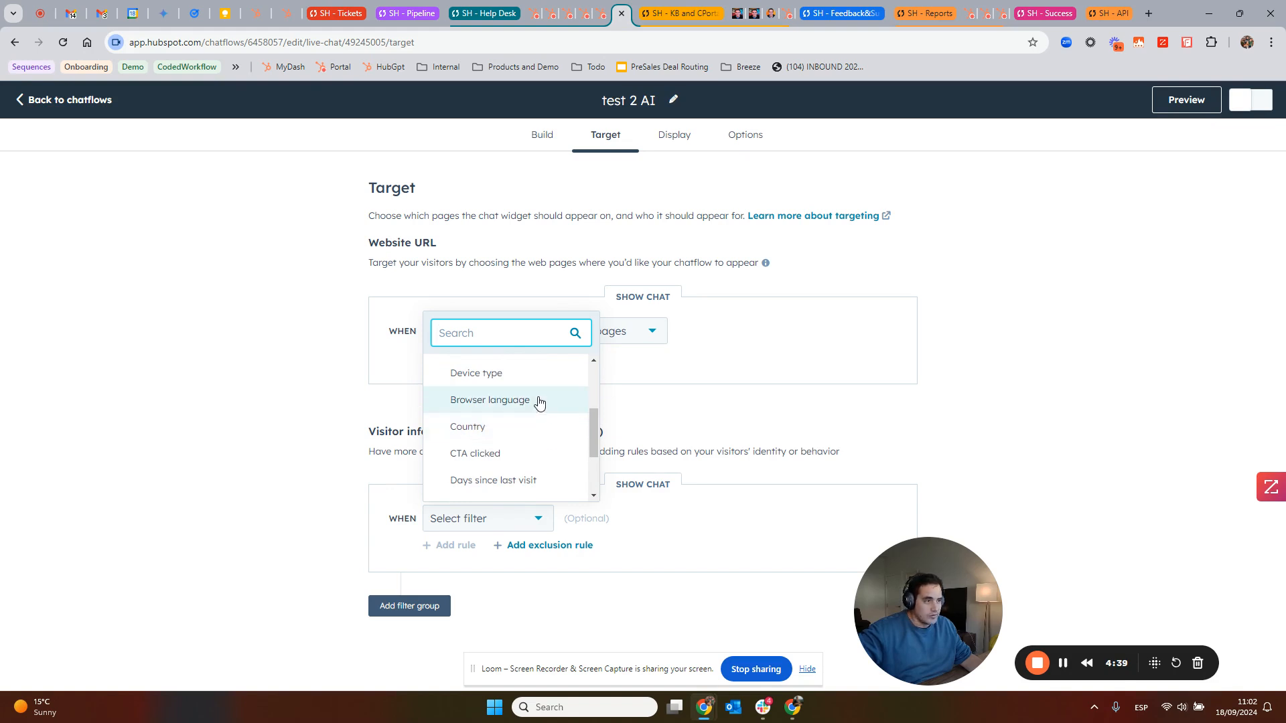
scroll(525, 429, down, 3)
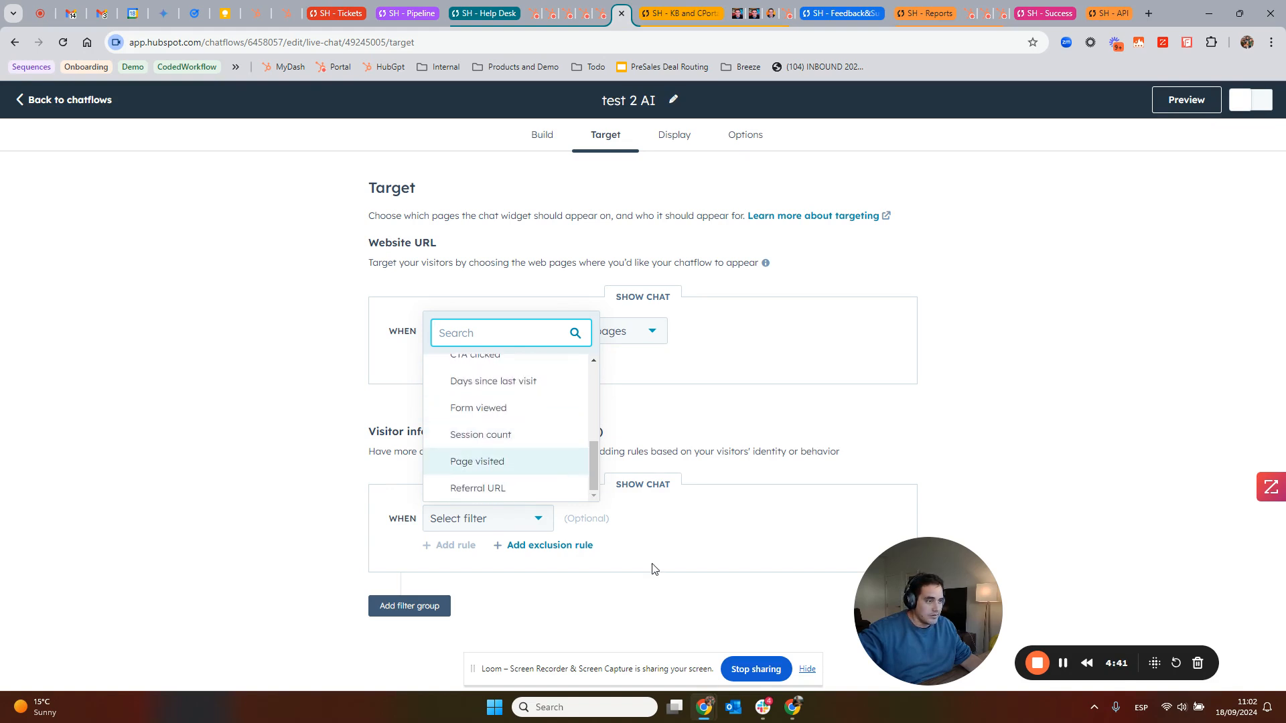
click(617, 605)
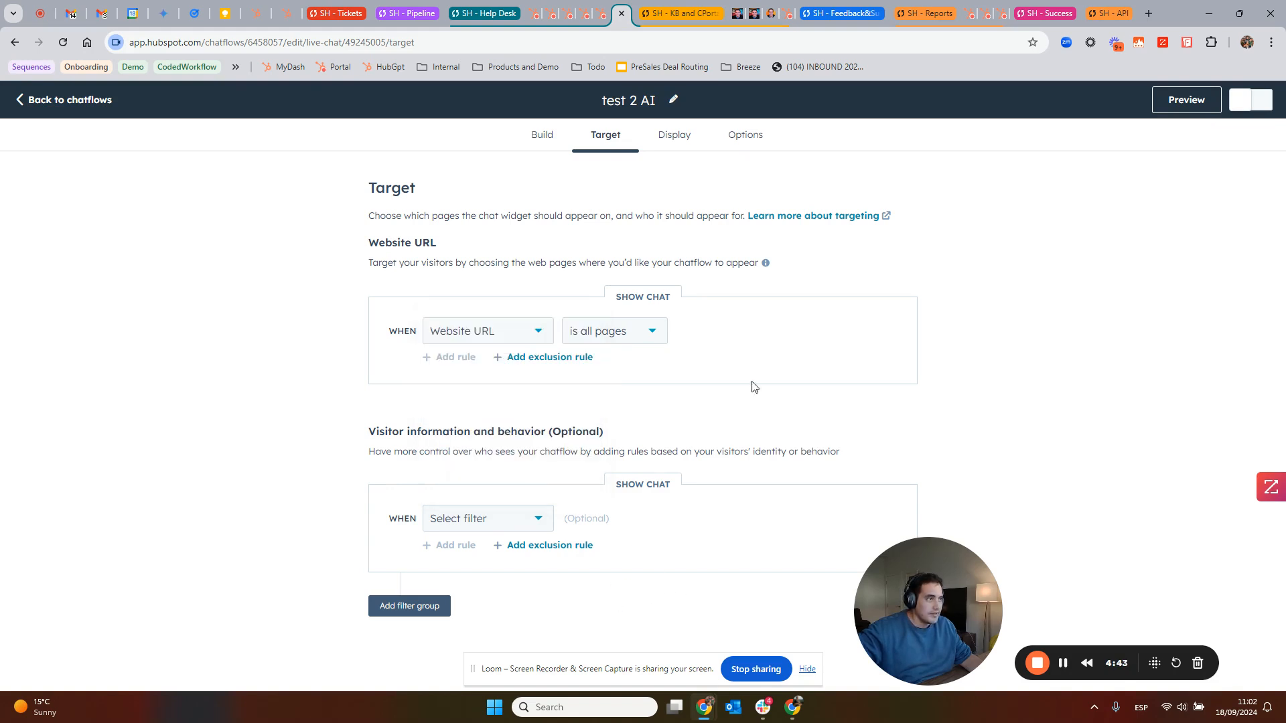
- Check the chatflow's display settings, covering the chat avatar heading, the desktop display behavior and its triggers
click(674, 142)
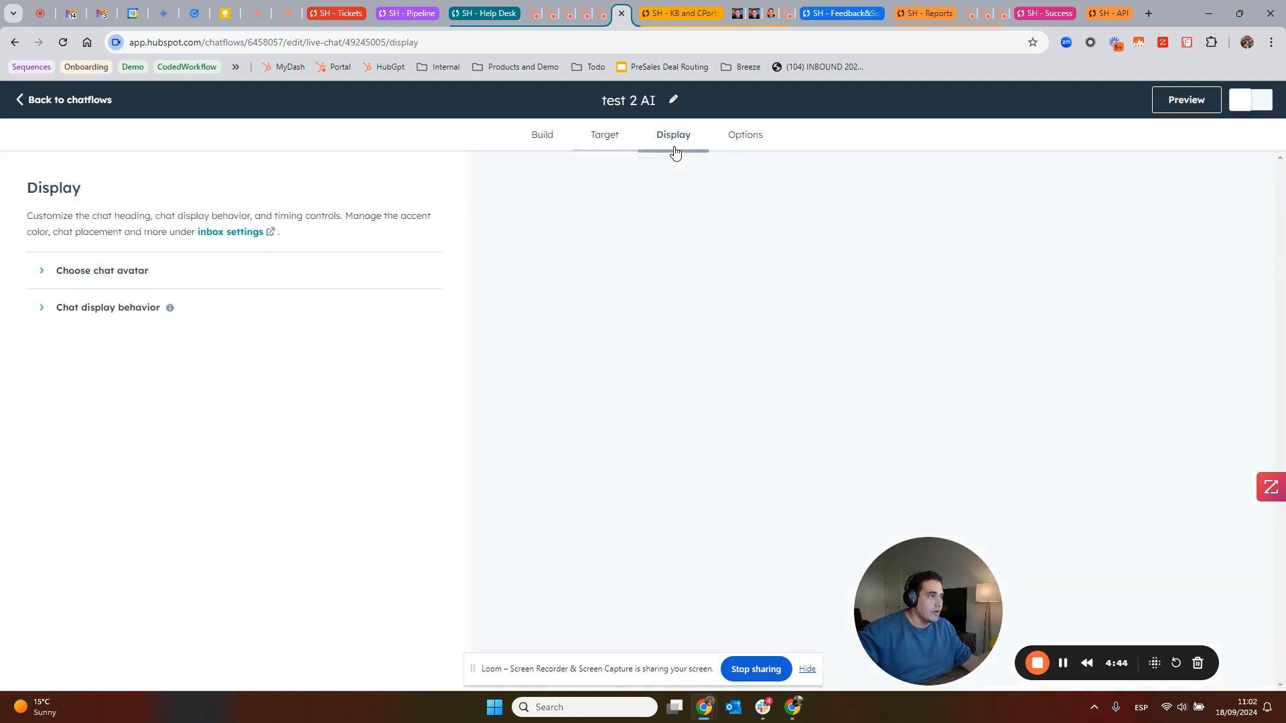
click(138, 270)
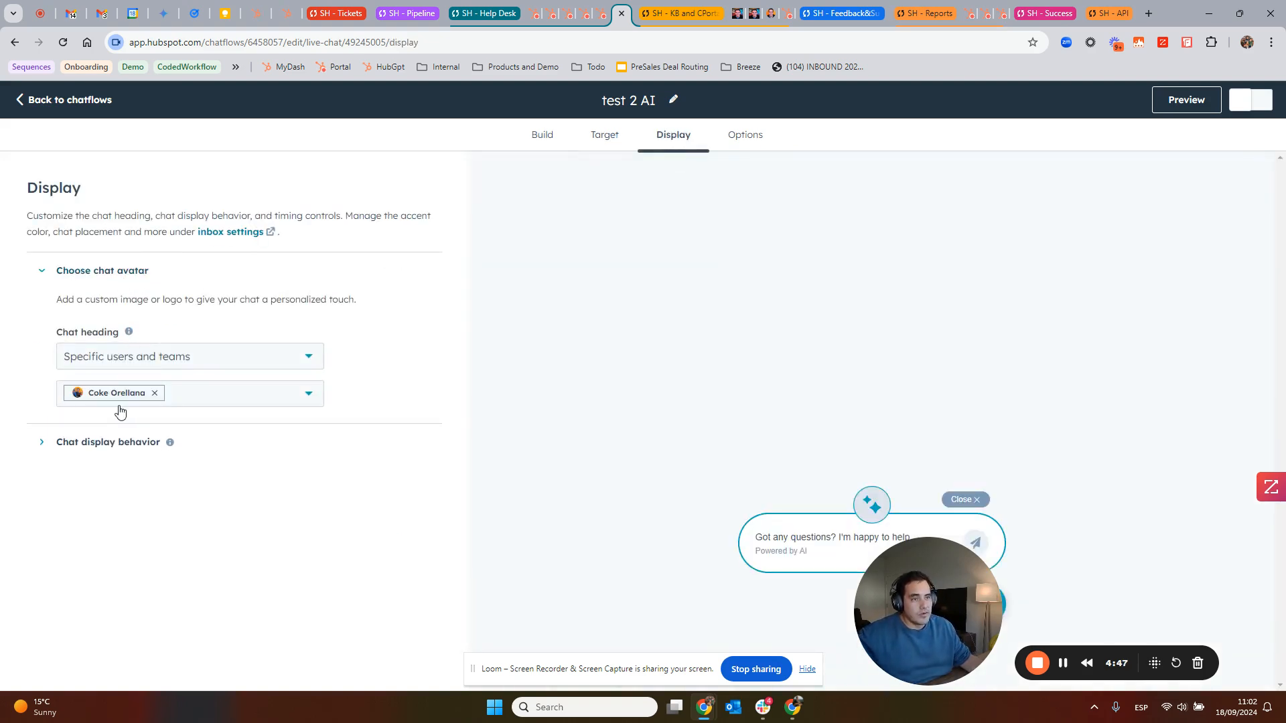
click(124, 443)
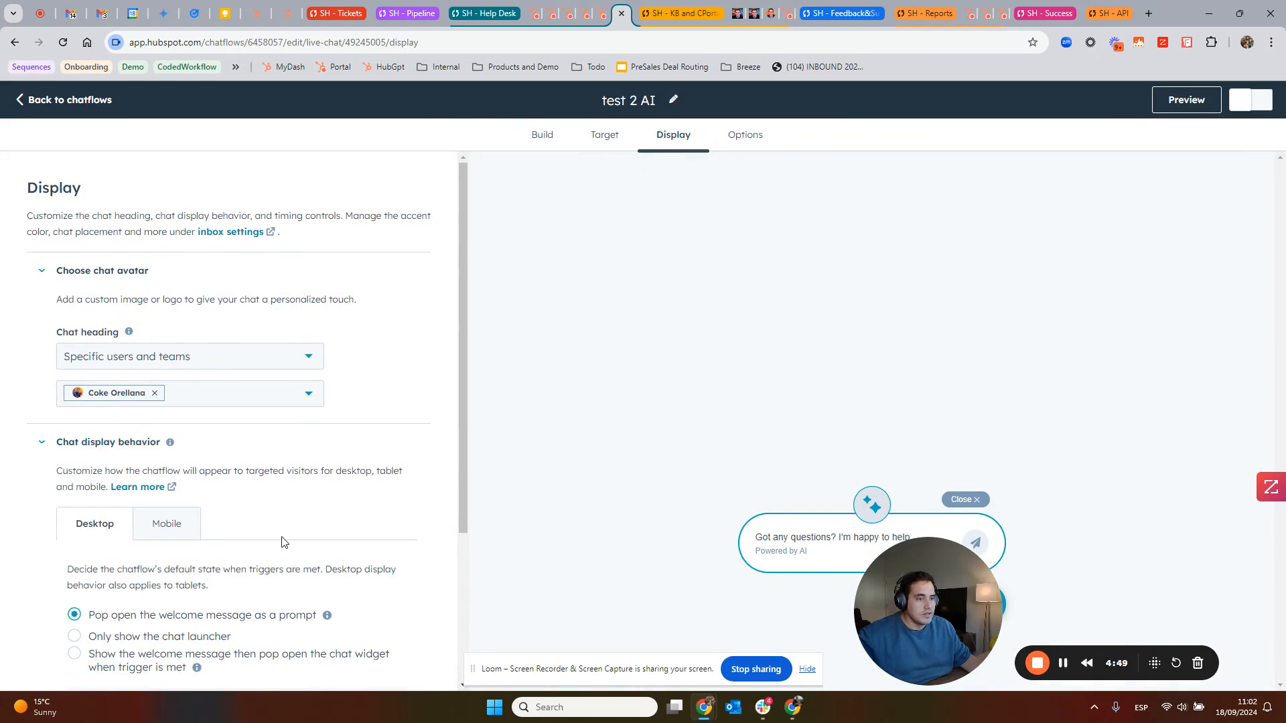
scroll(285, 541, down, 3)
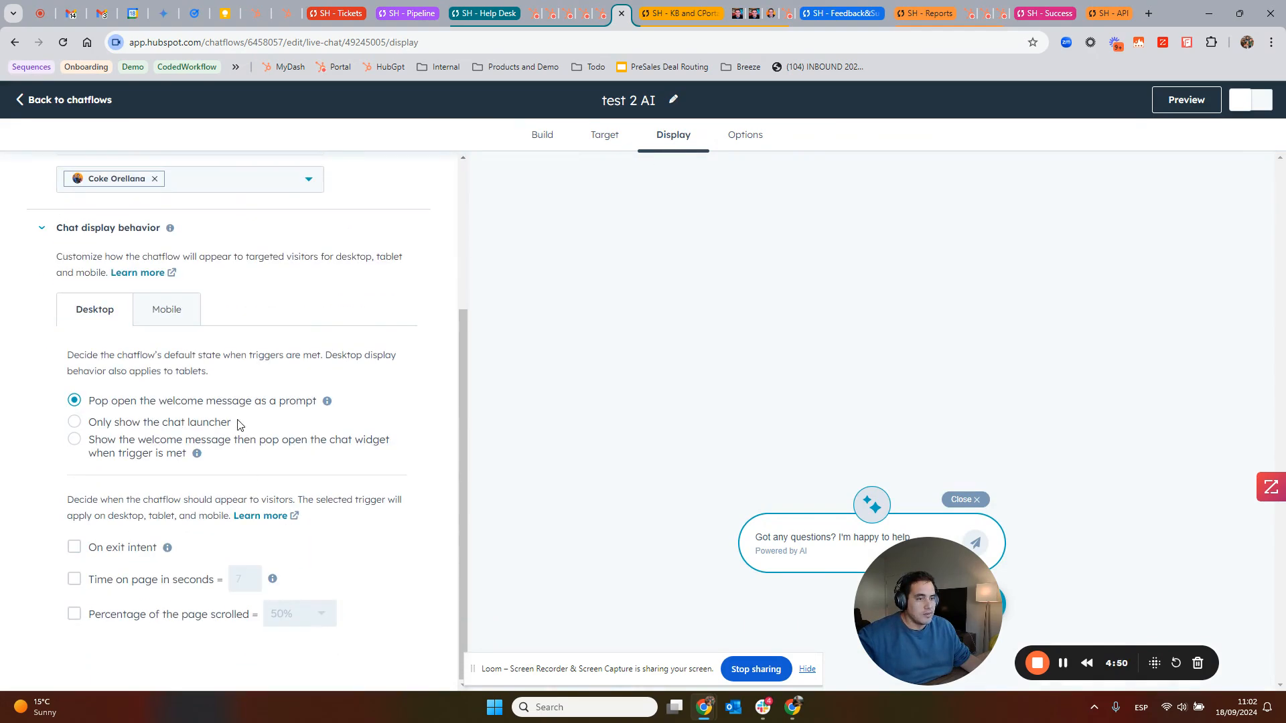
- Review the chatflow's options for language, ticket properties, data privacy consent and marketing contacts
click(744, 135)
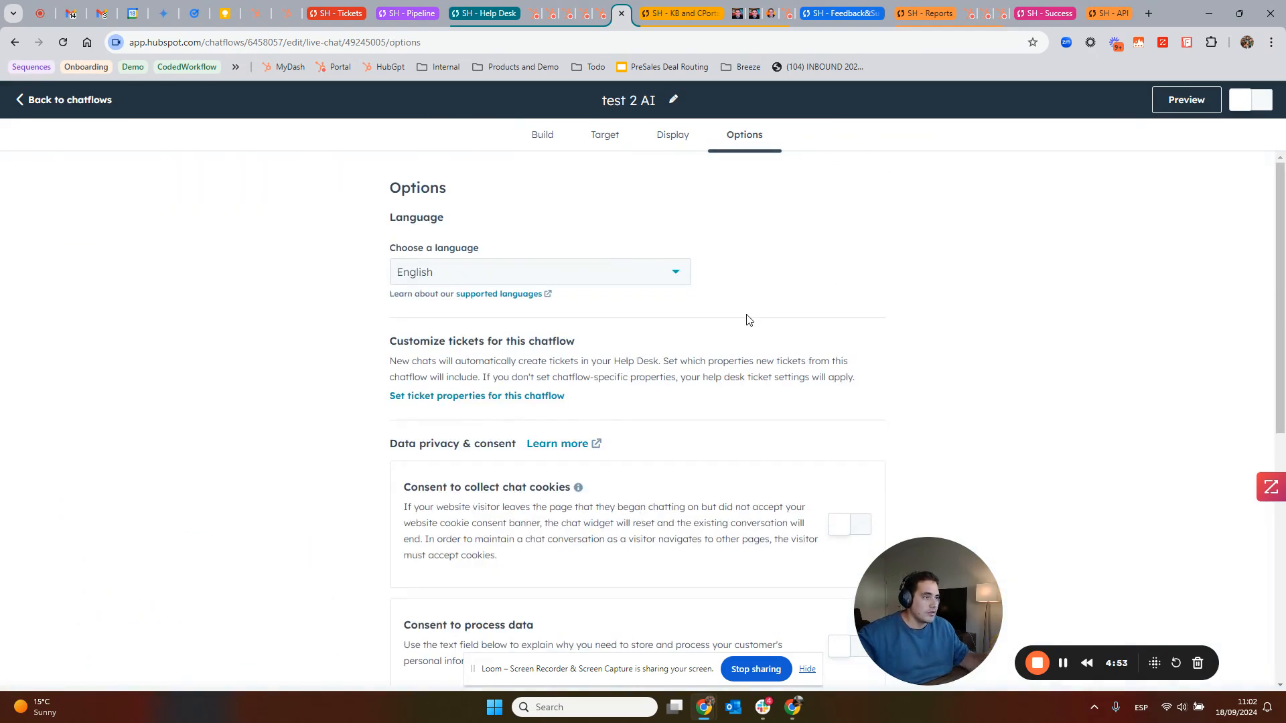
scroll(715, 326, down, 1)
scroll(715, 326, down, 6)
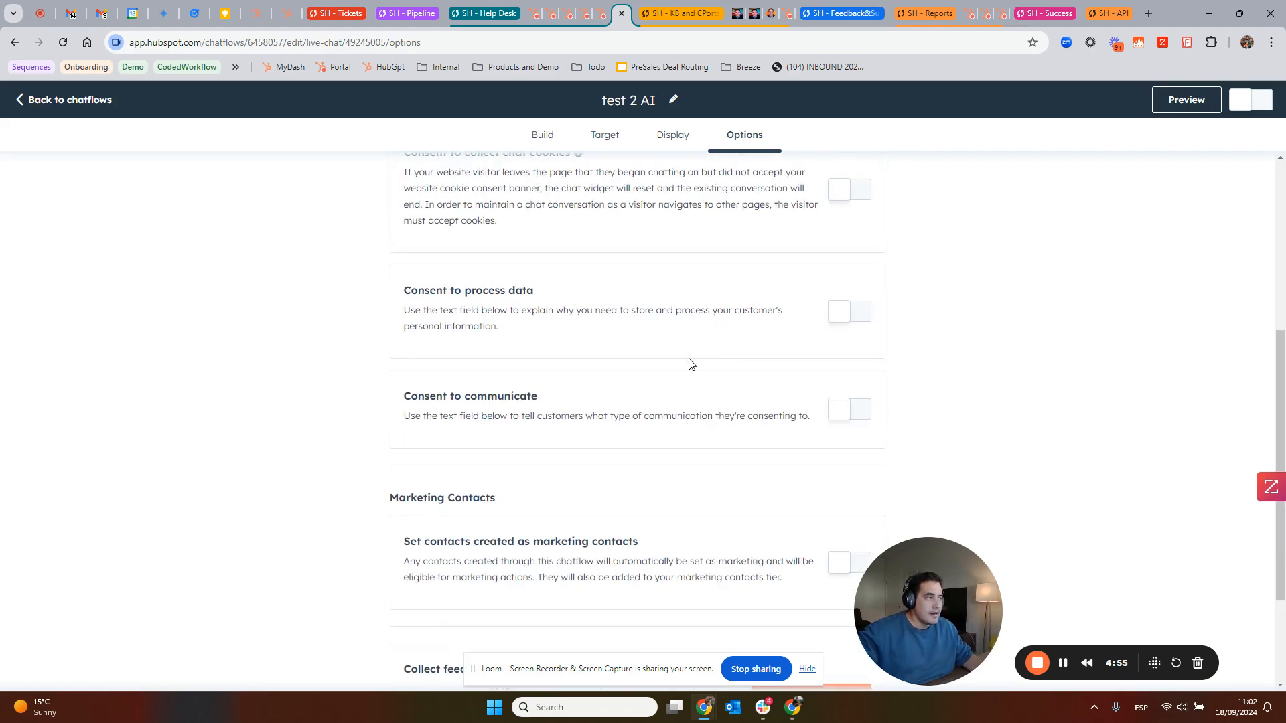
scroll(689, 359, up, 7)
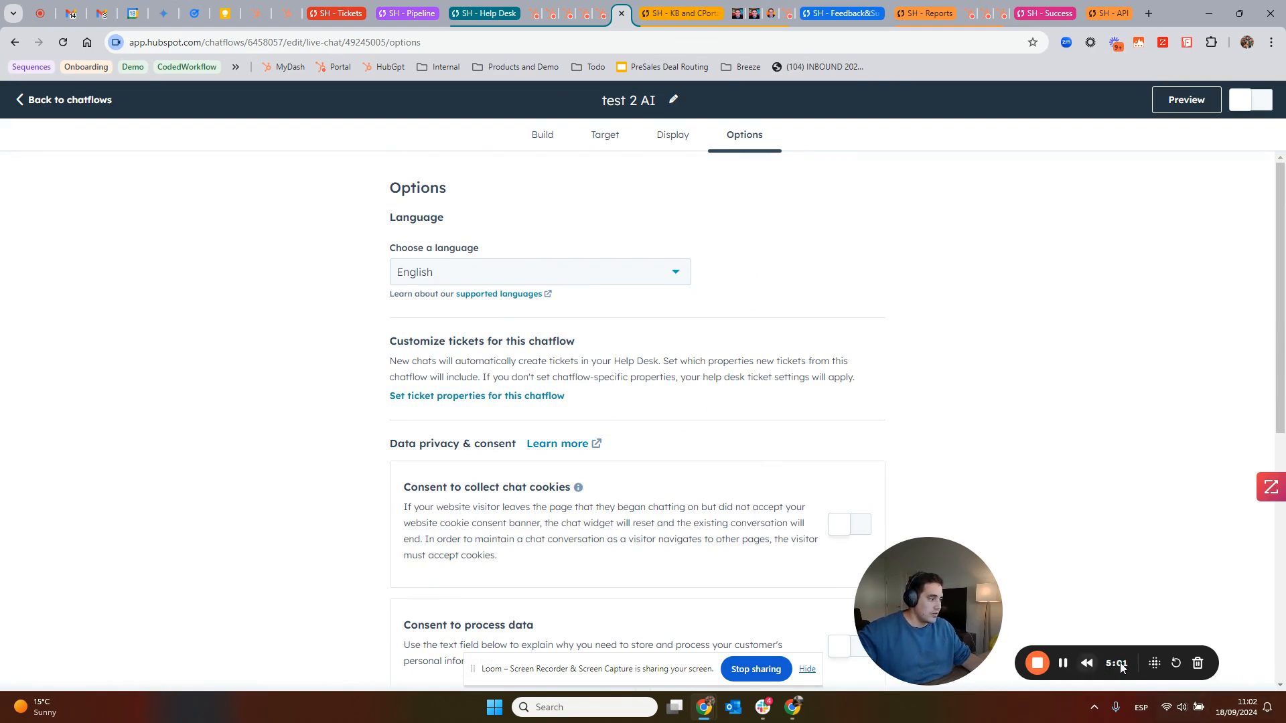
- In the Customer Agent's content, check how to sync HubSpot content or import public URLs, and examine the sync status of the imported URLs
click(602, 22)
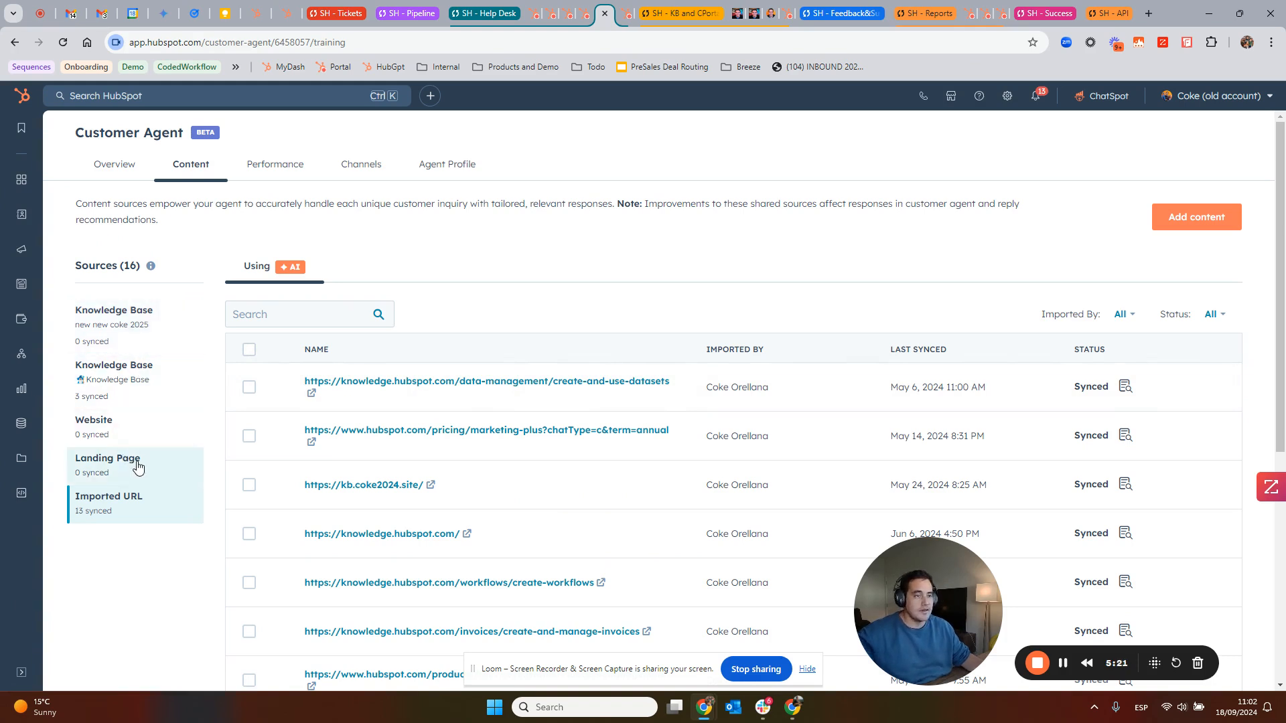
click(1206, 219)
click(944, 266)
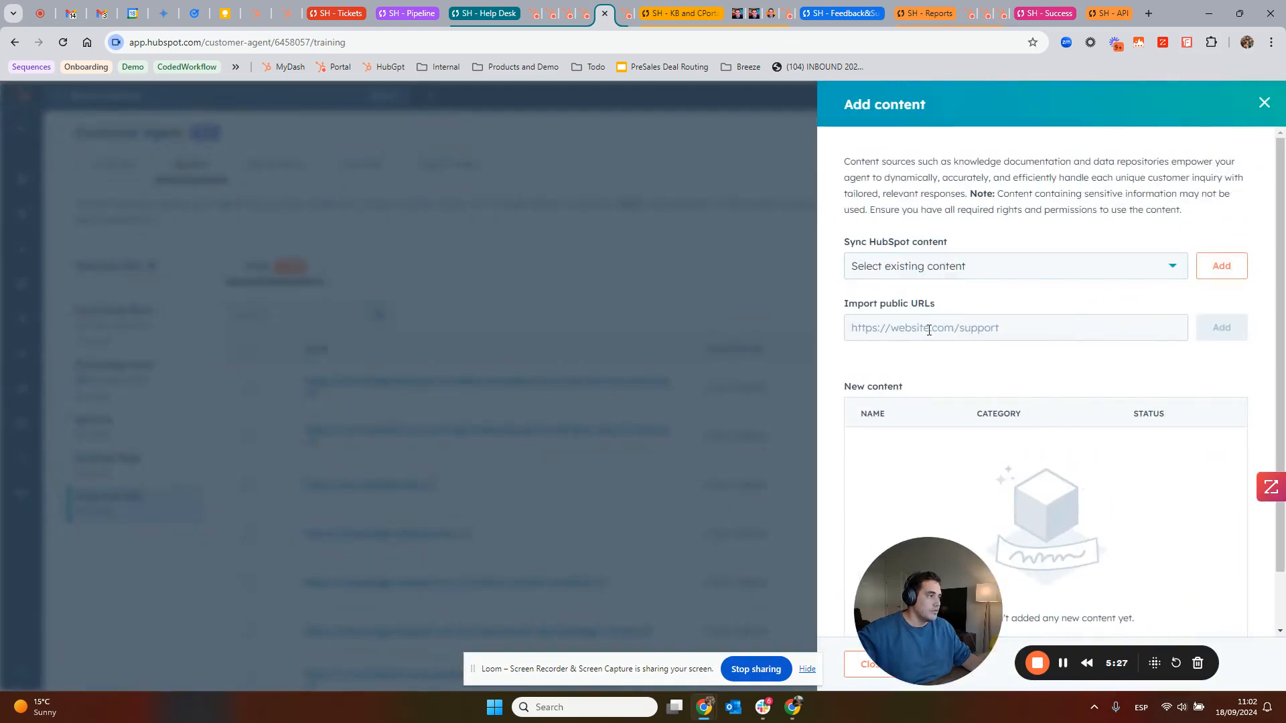
click(956, 330)
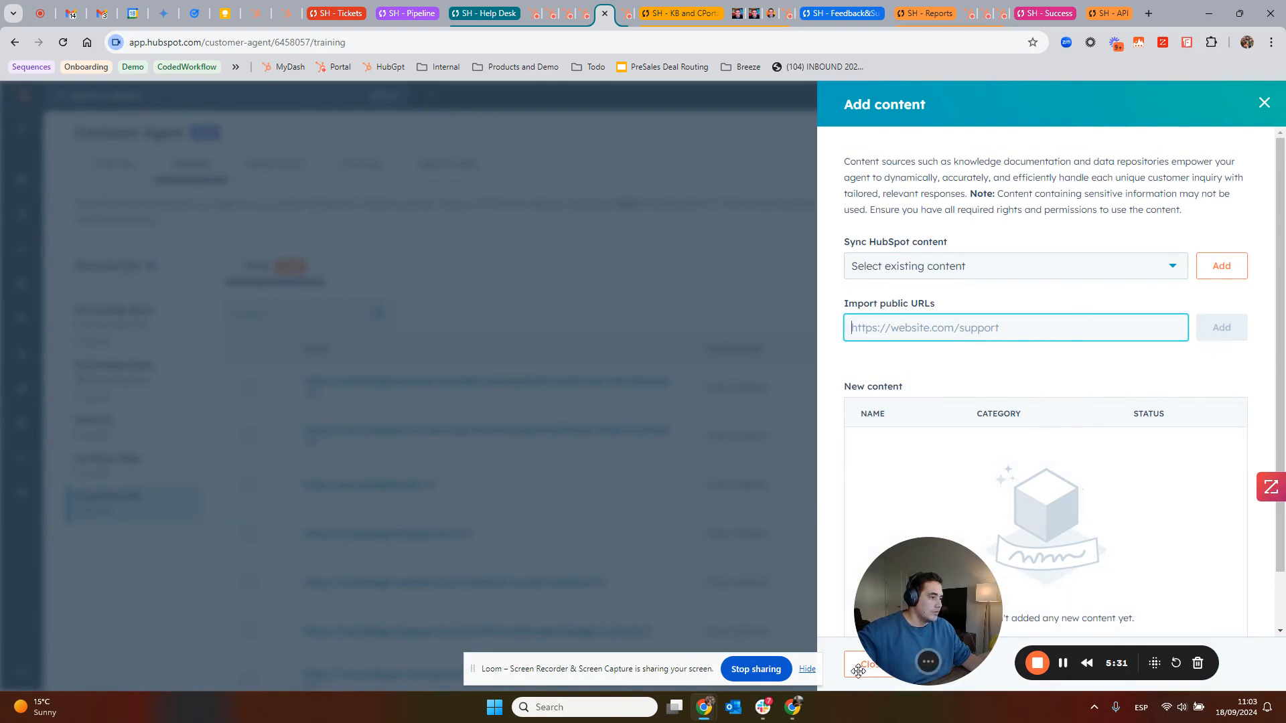
drag(858, 671, 176, 575)
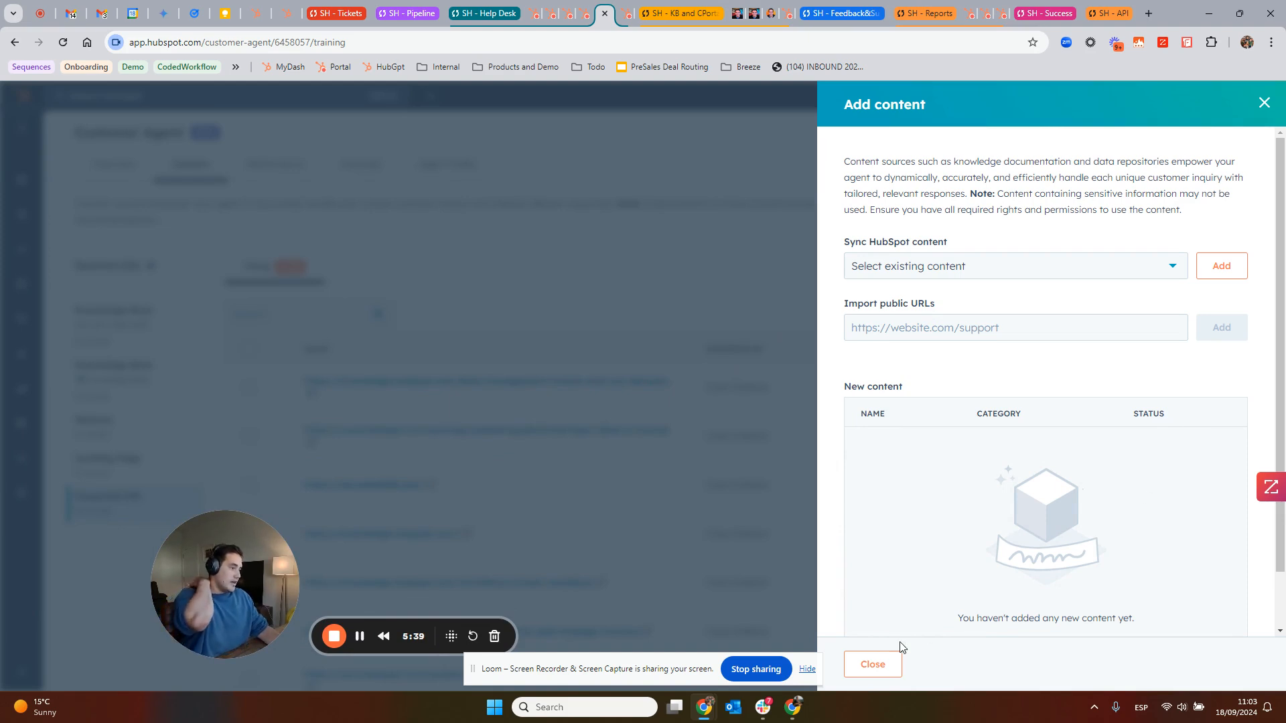
click(874, 664)
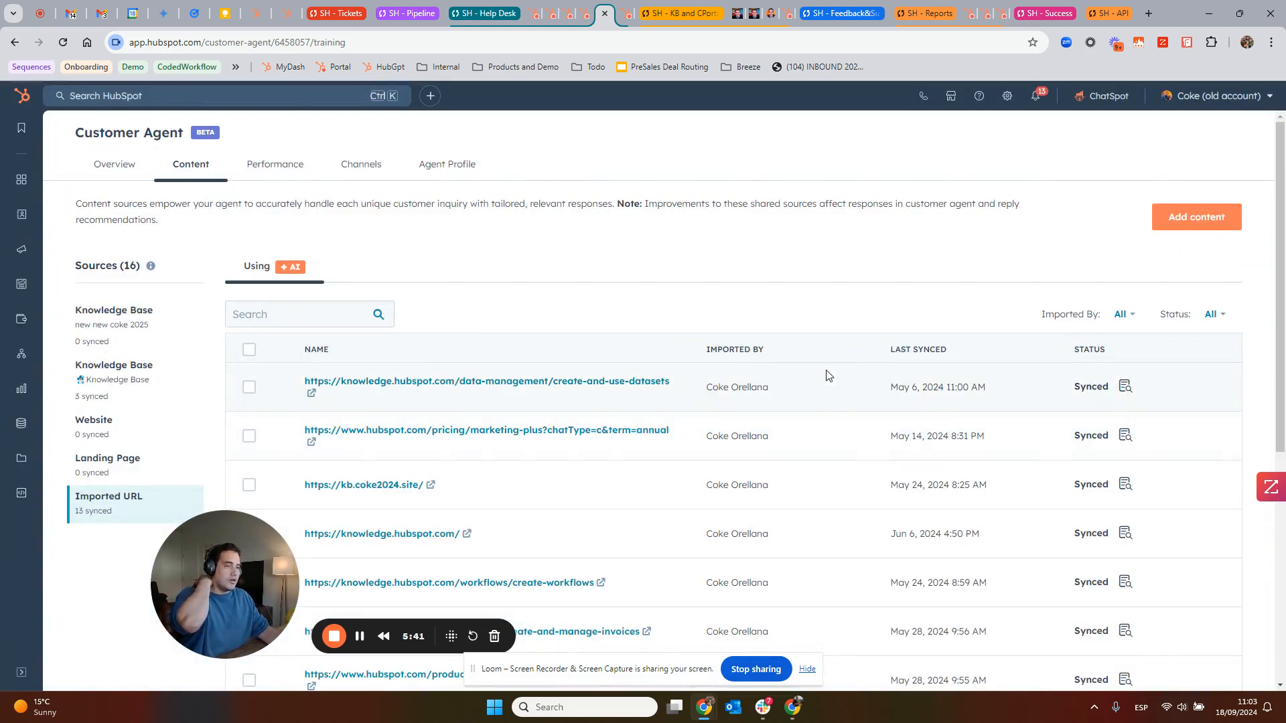
double_click(1090, 394)
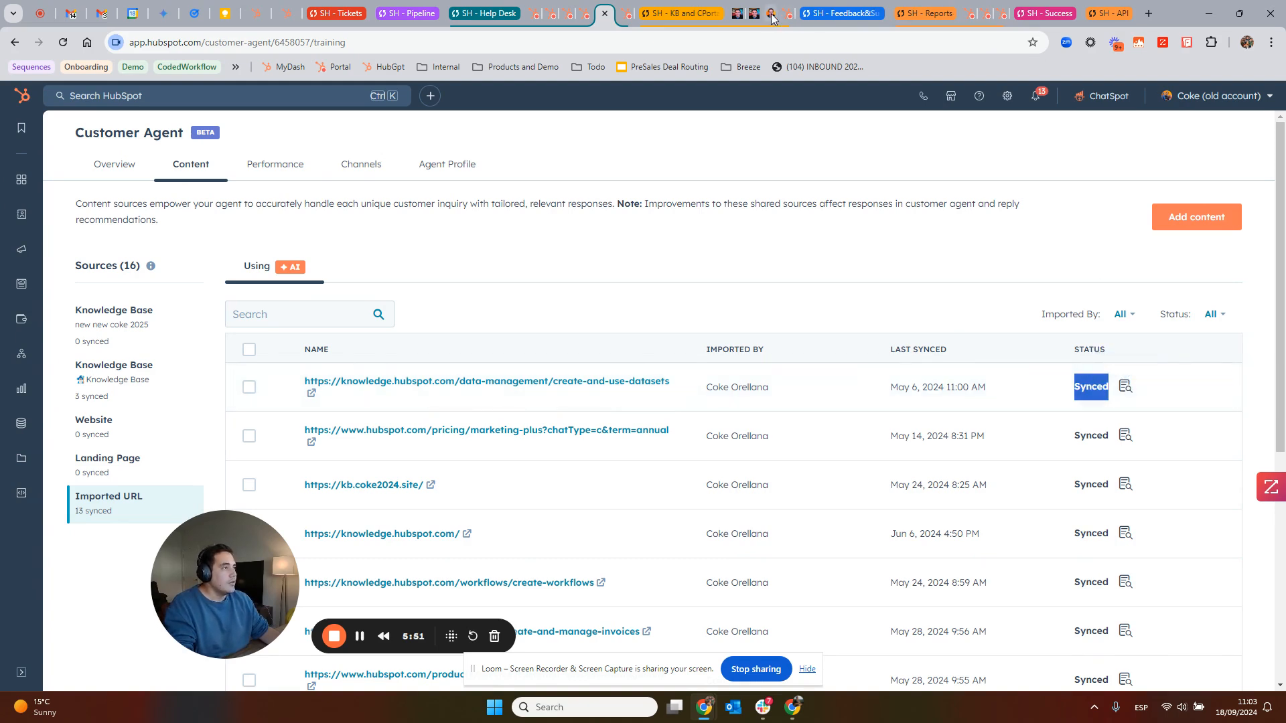
- Open the live chat widget on the kb.coke2024.site knowledge base and agree to the data processing notice
click(738, 14)
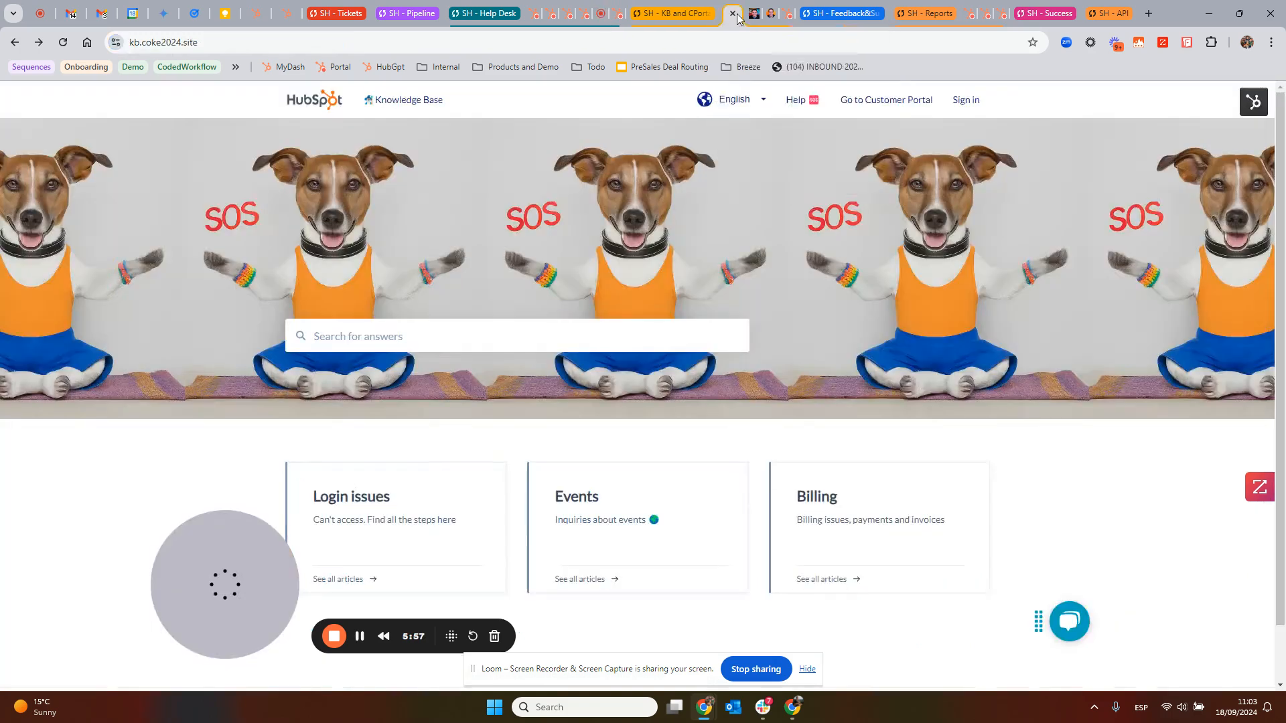
click(1072, 617)
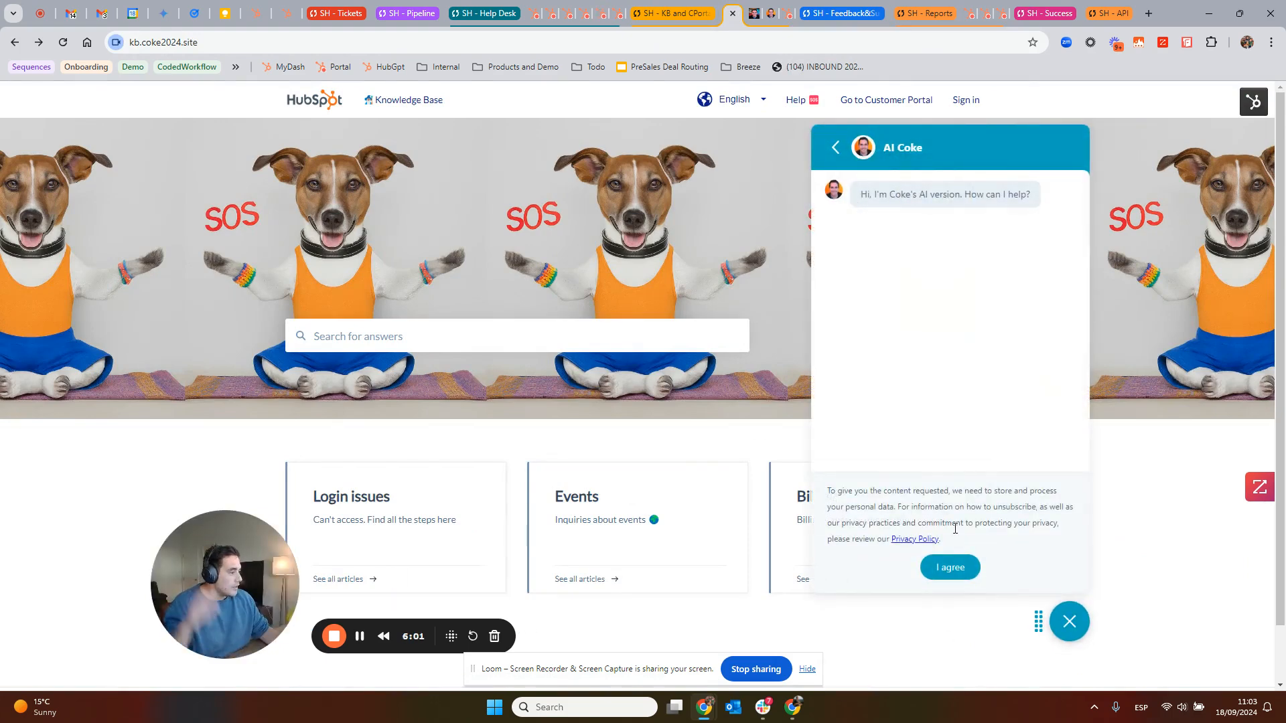
click(958, 582)
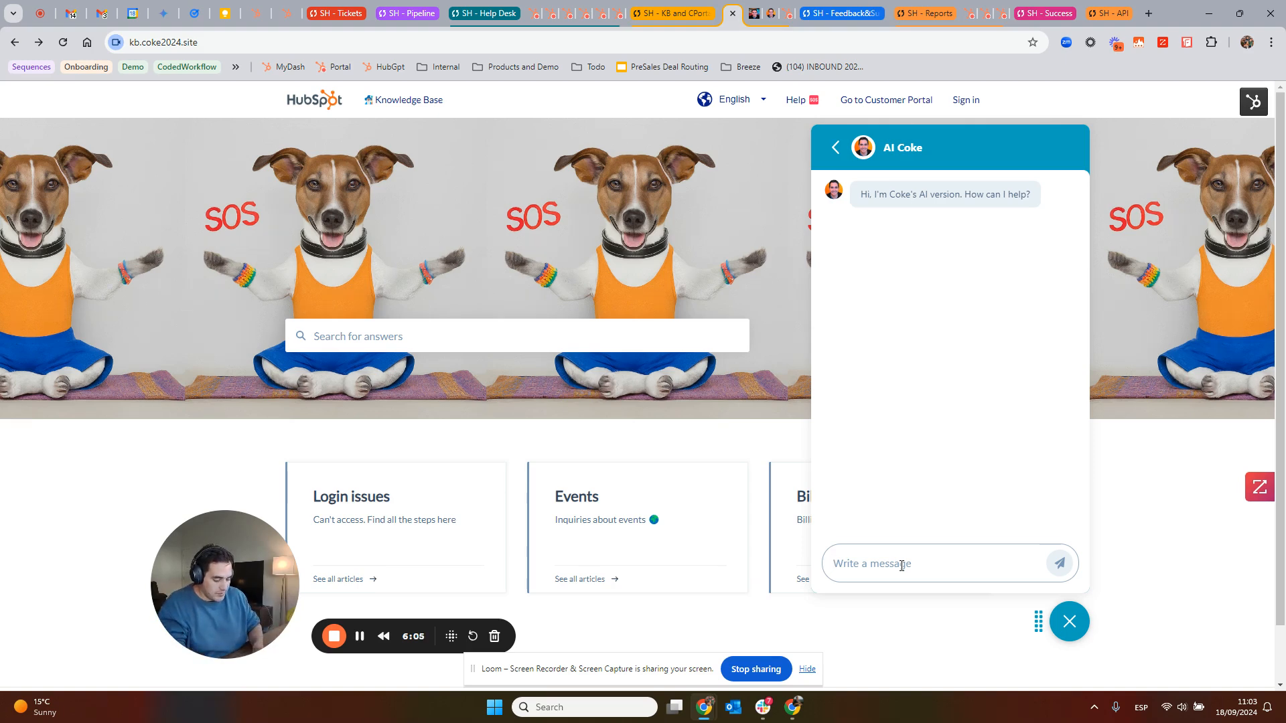
text(te)
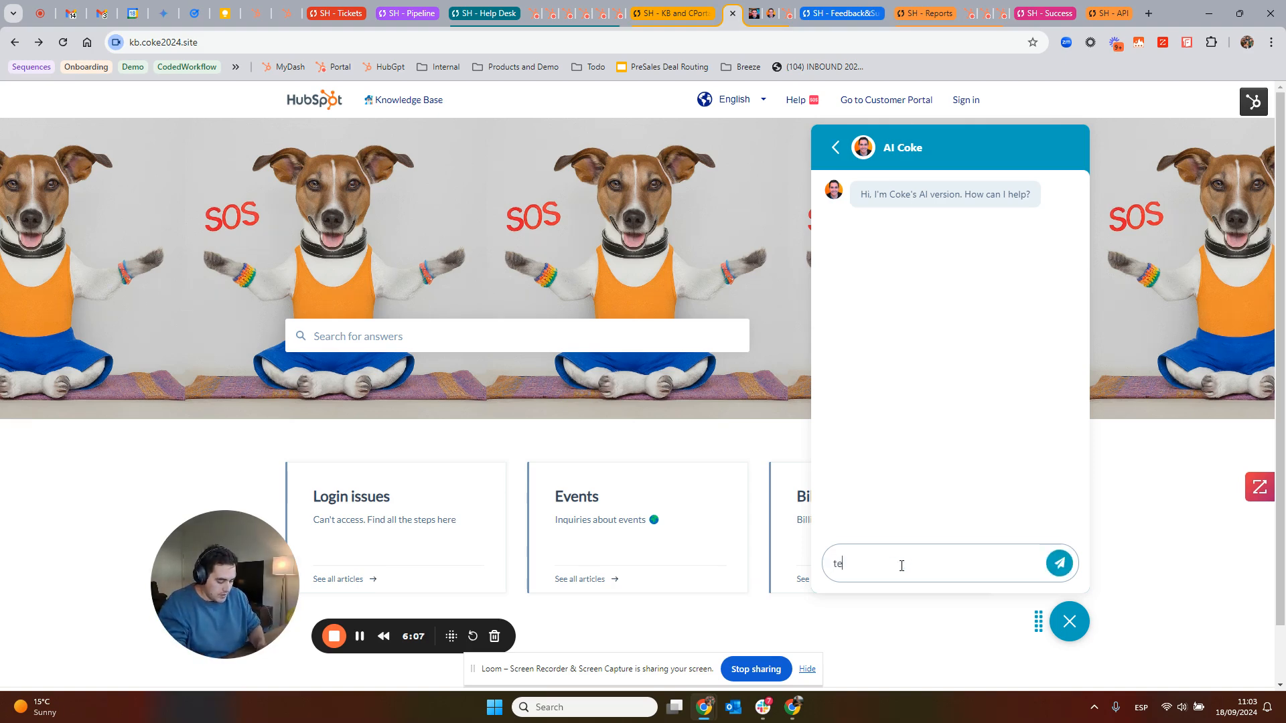
text(ll me)
key(BackSpace)
key(BackSpace)
key(BackSpace)
key(BackSpace)
key(BackSpace)
key(BackSpace)
key(BackSpace)
key(BackSpace)
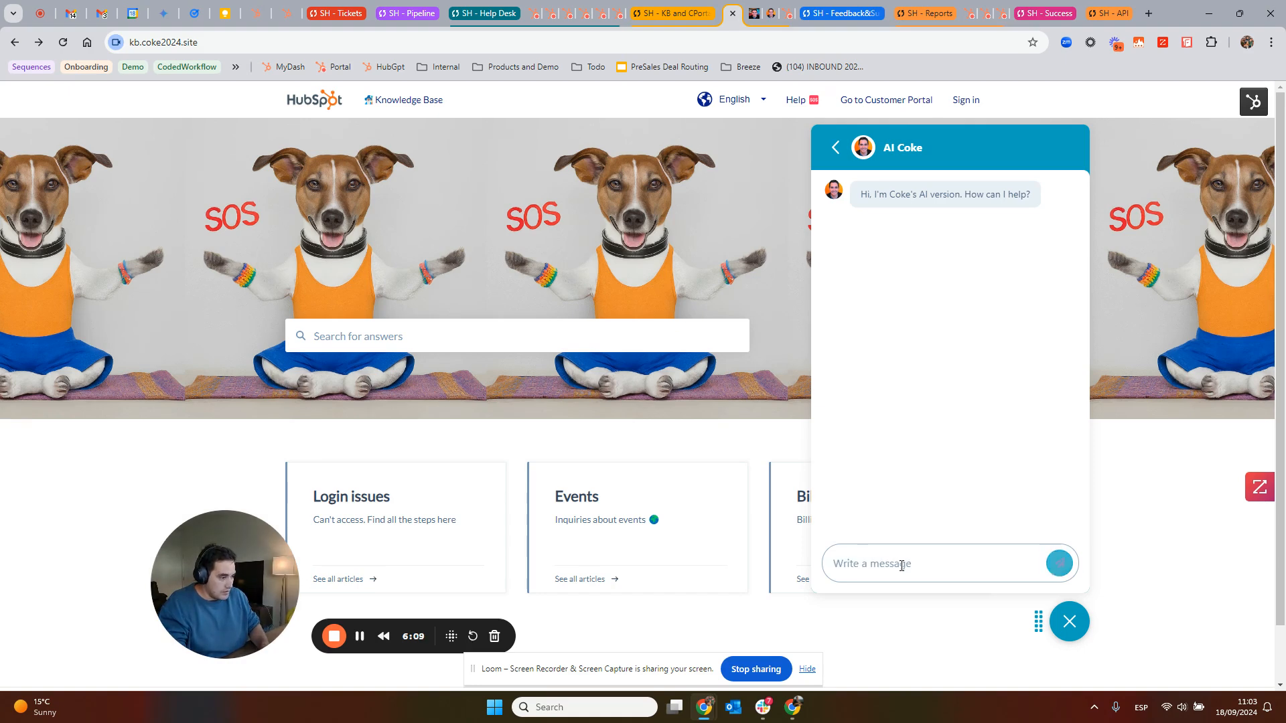
- Send the AI agent the chat message "how can I find my invoices?"
text(how can I find my invoices?)
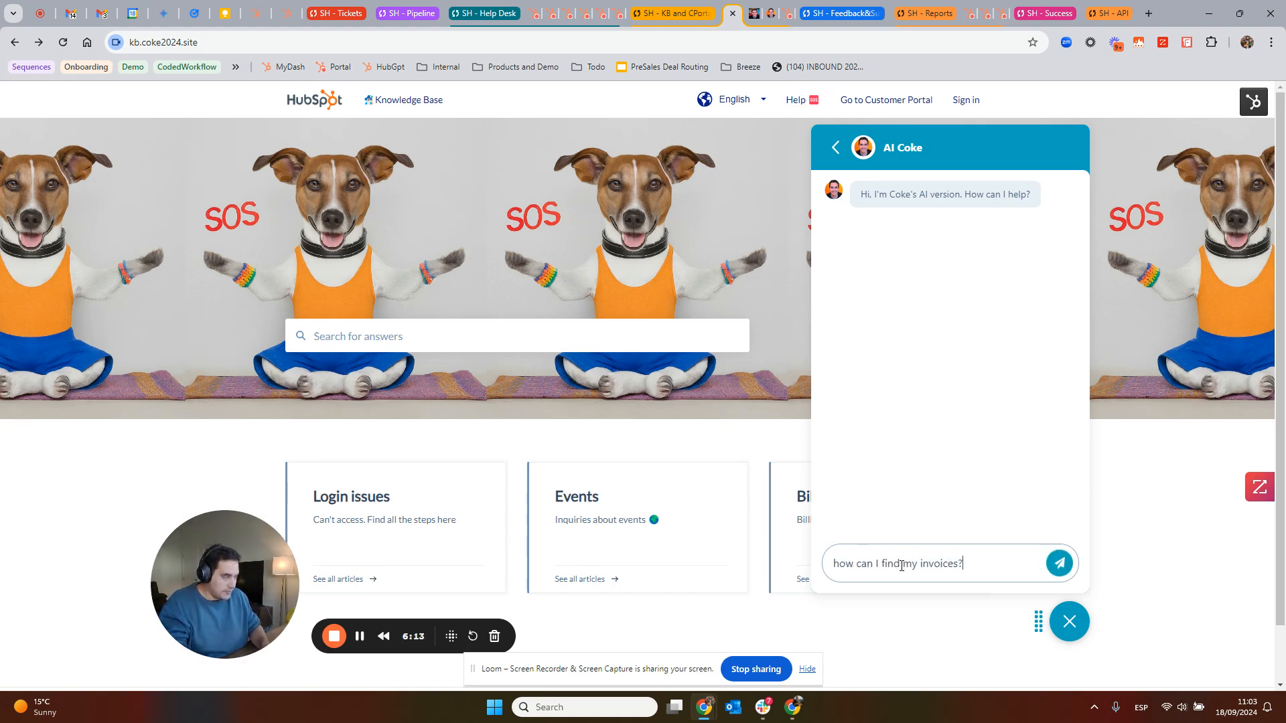
key(Return)
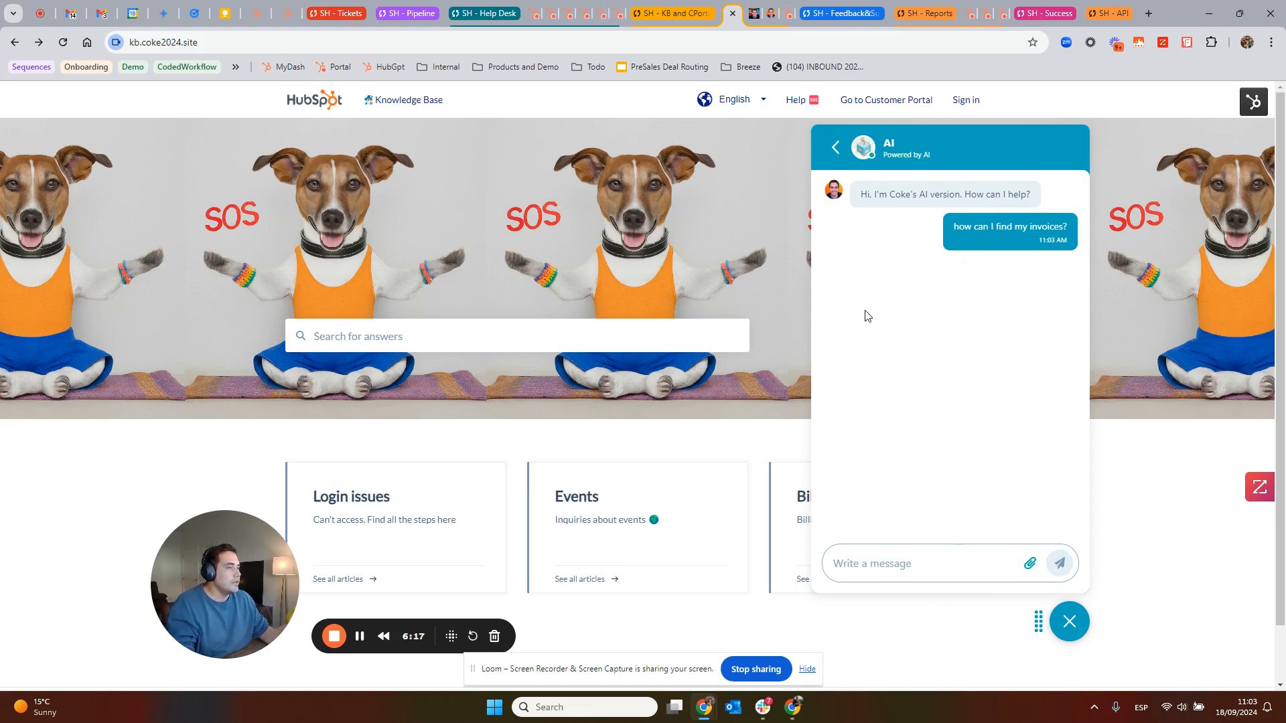
- Open the newest live chat ticket in the Help Desk's AI Handles view to examine its conversation and assignment
click(531, 18)
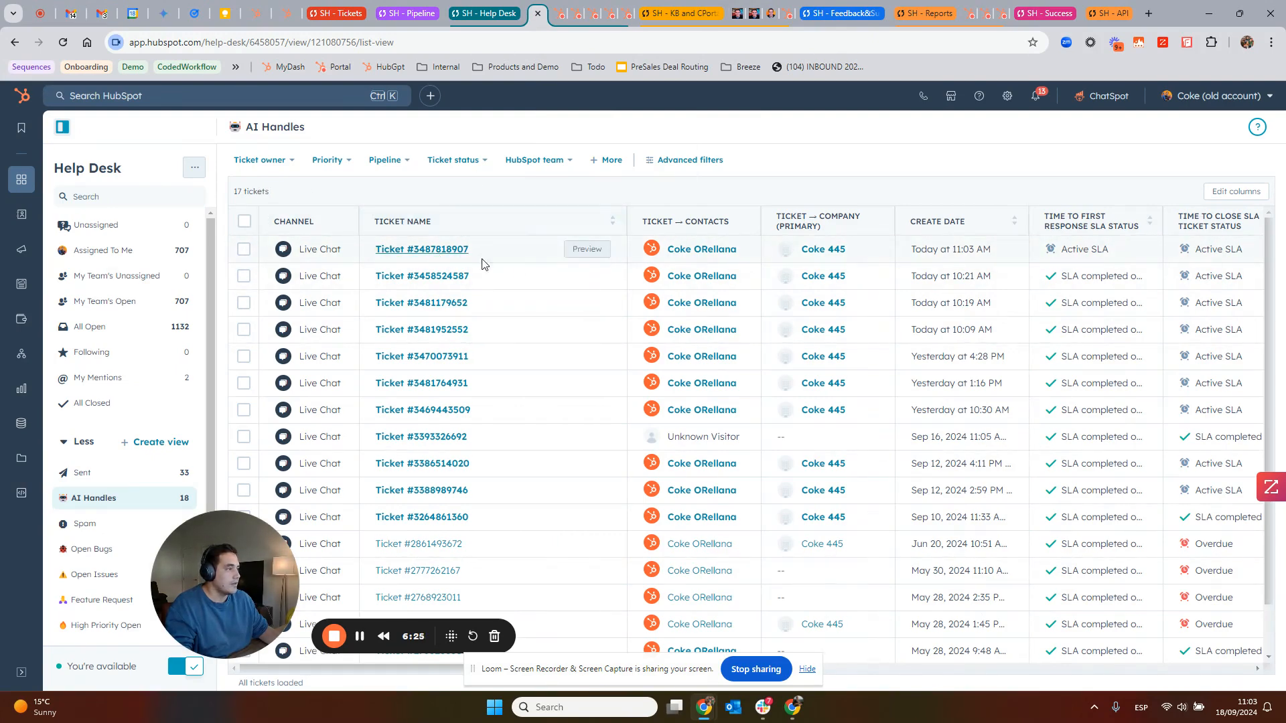
click(971, 253)
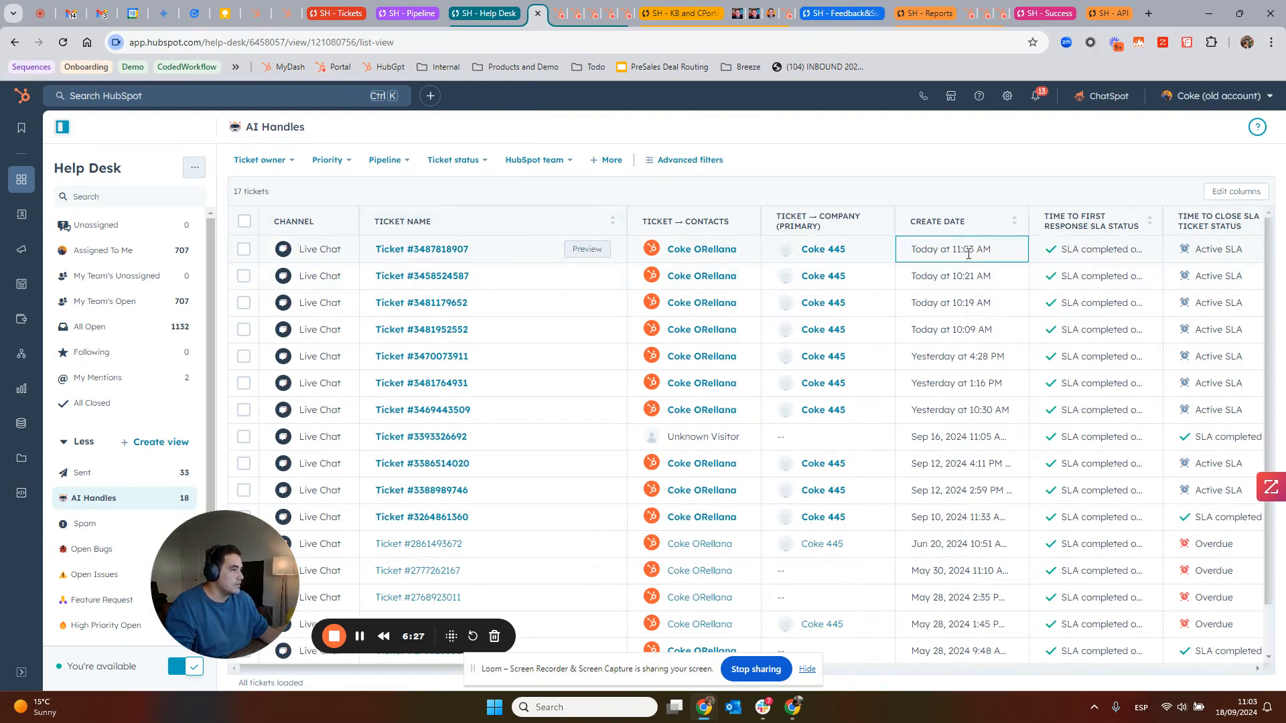
click(407, 250)
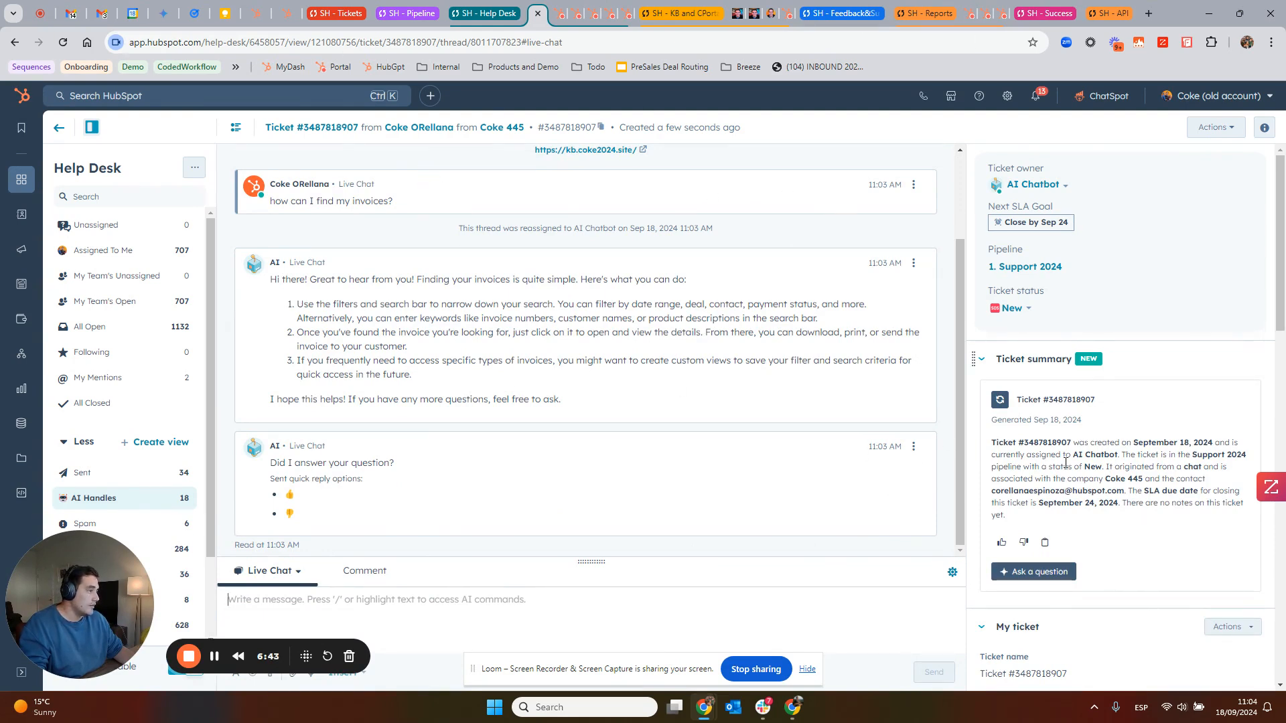
- Review the AI-generated ticket summary and the ticket's properties, associated contact and company in the newest live chat ticket
drag(1003, 451, 1216, 519)
scroll(1162, 455, down, 6)
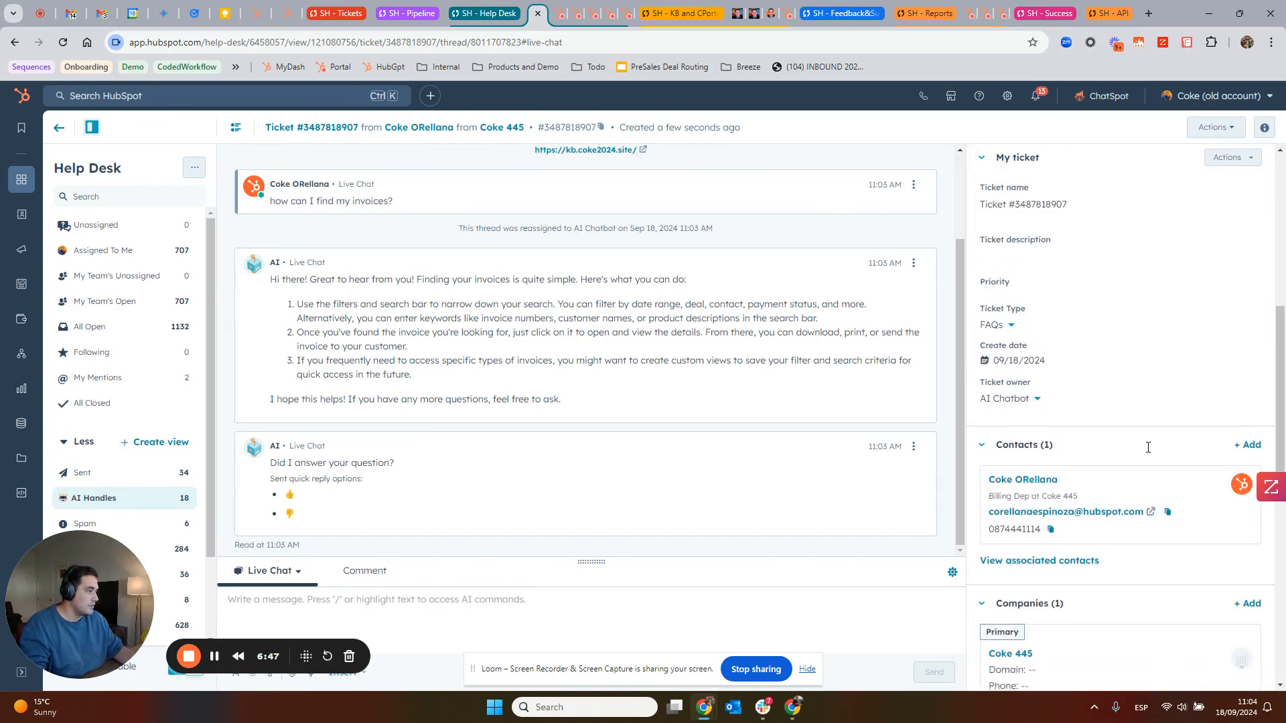
scroll(1146, 448, up, 6)
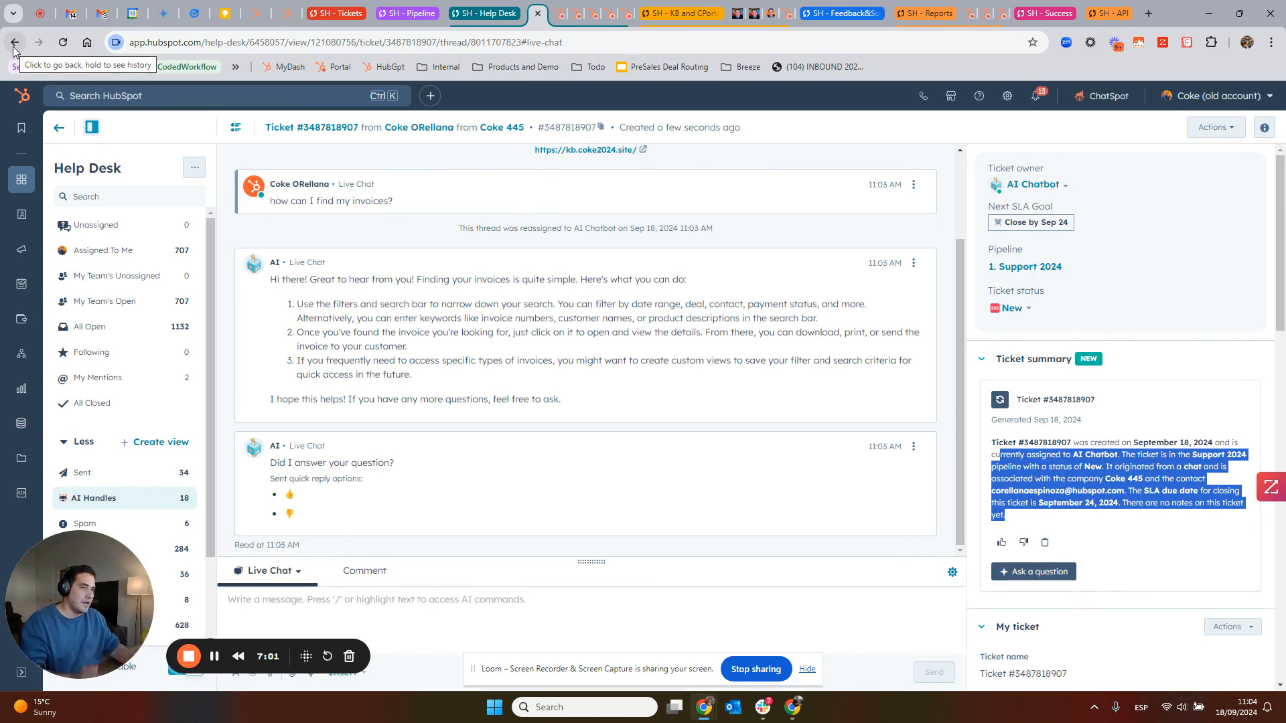
- Return to the AI Handles ticket list and check the Support volume report on the reports dashboard
click(58, 128)
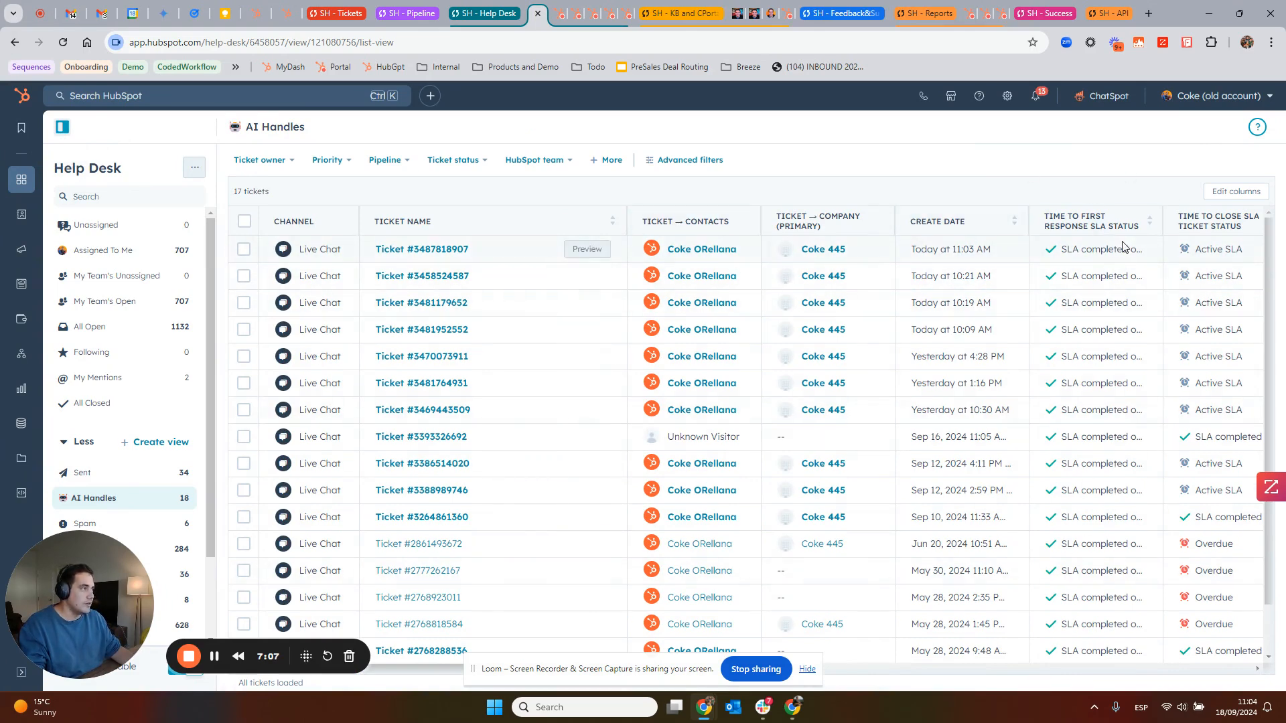
click(961, 18)
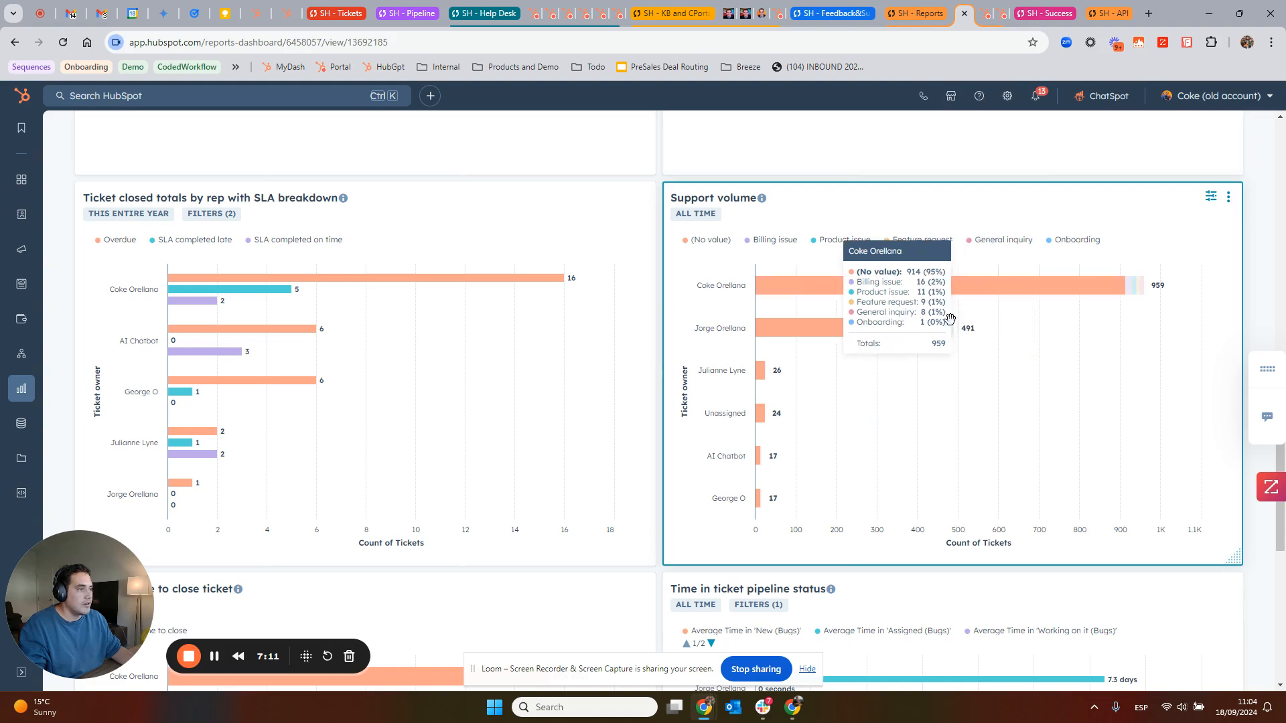
click(533, 14)
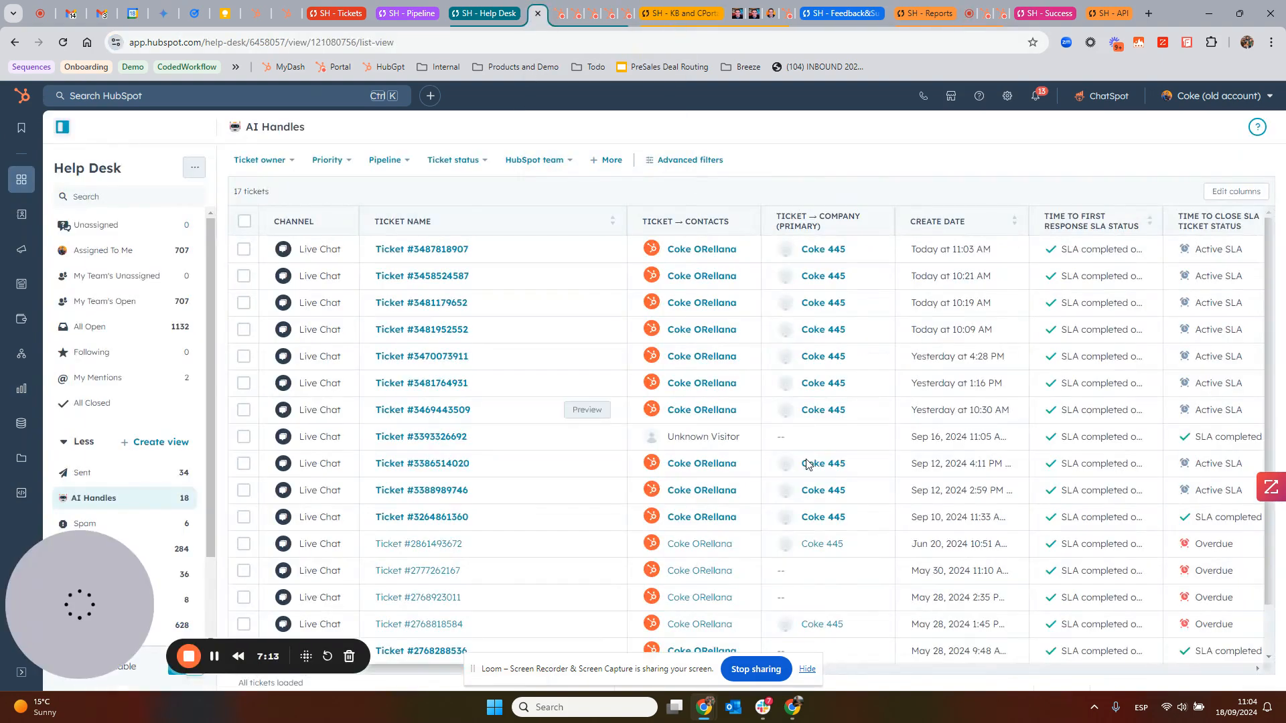
- Reopen the newest AI Handles ticket and compare the customer's invoice question with the available ticket type options
click(422, 250)
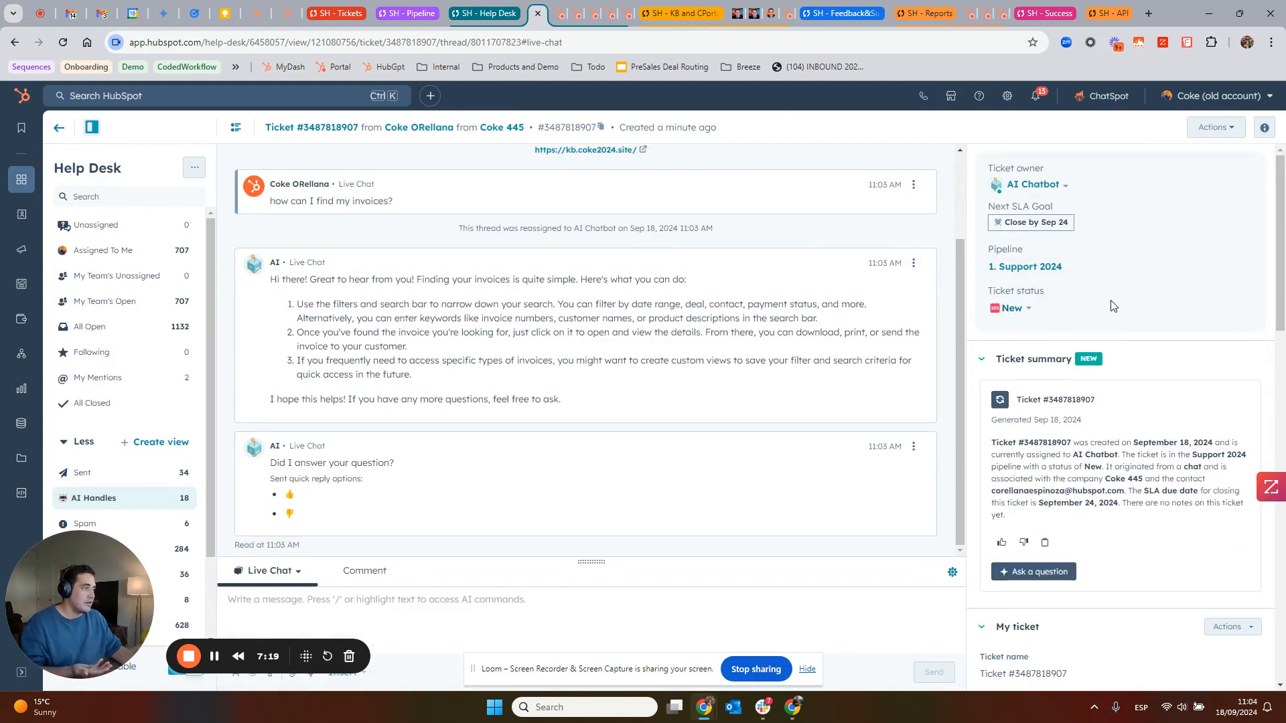
scroll(1018, 368, down, 5)
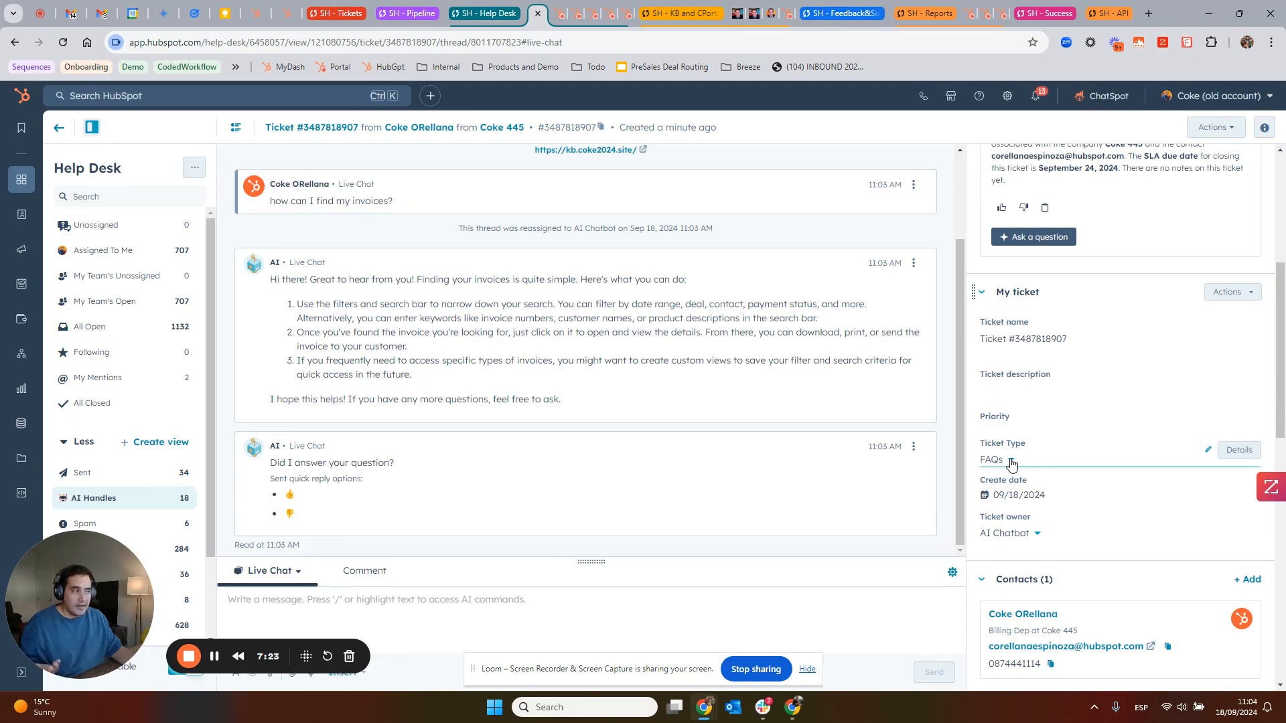
scroll(699, 321, up, 2)
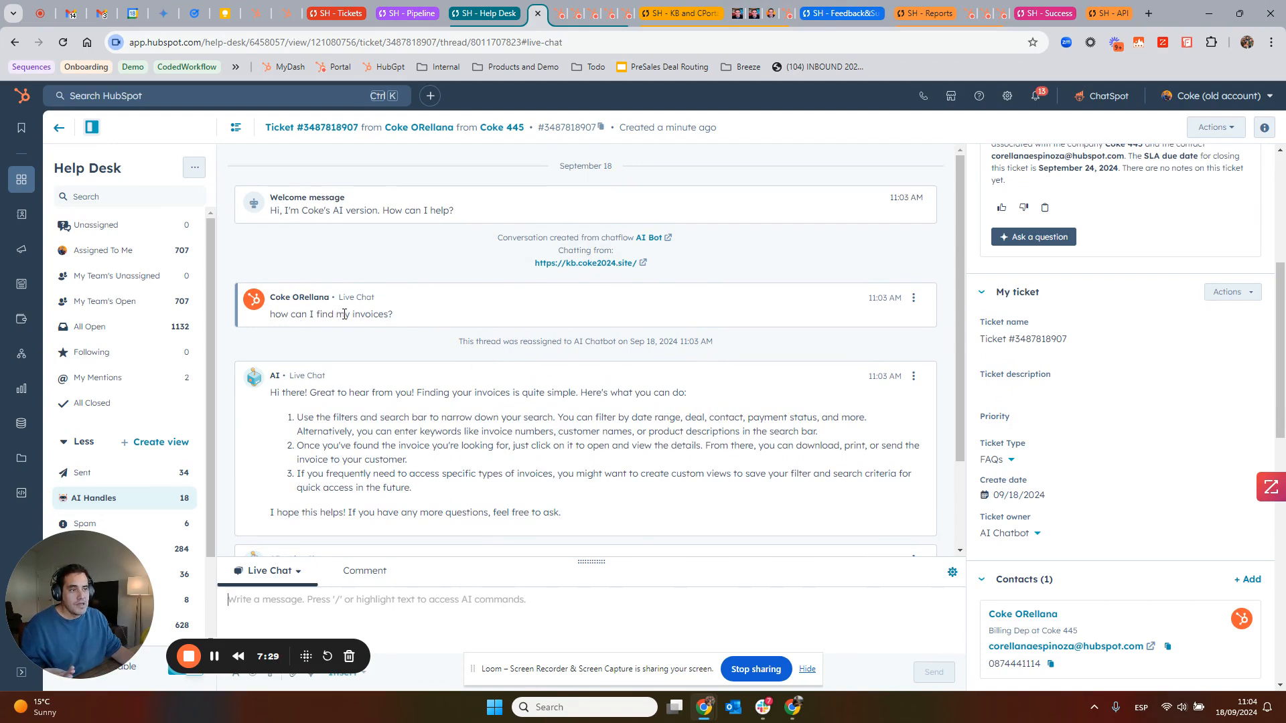
drag(354, 314, 390, 313)
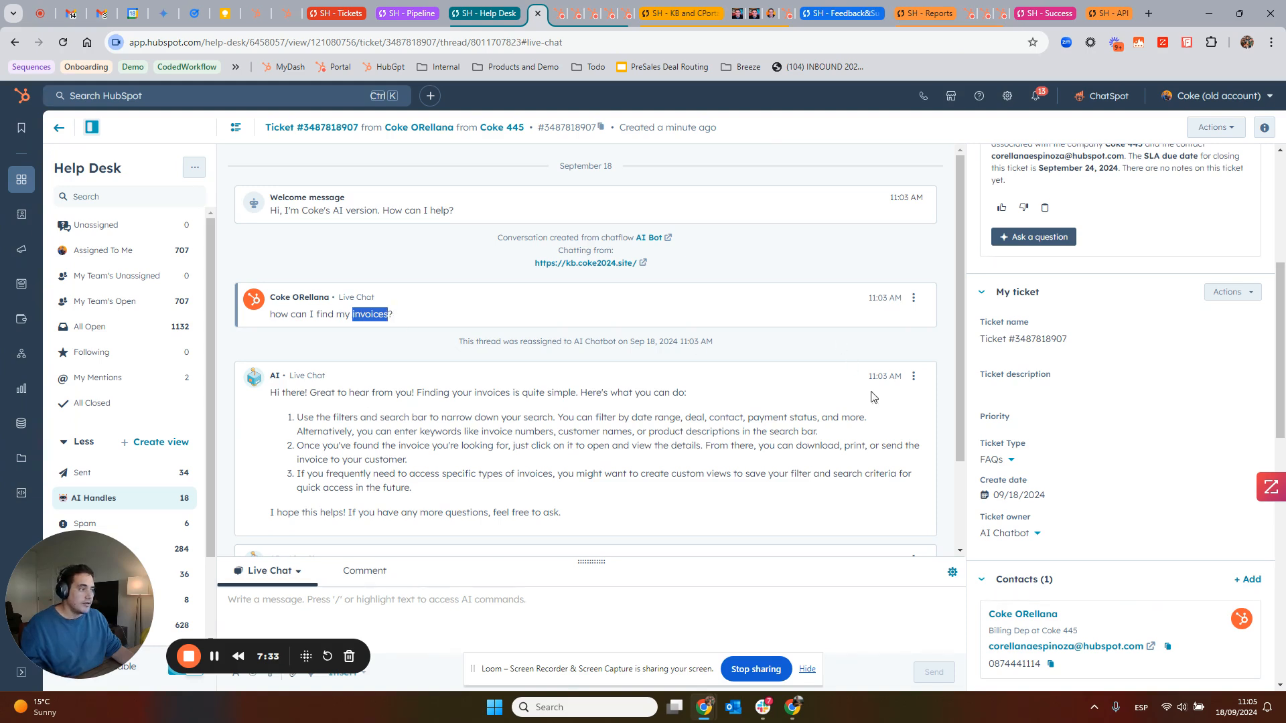
click(997, 460)
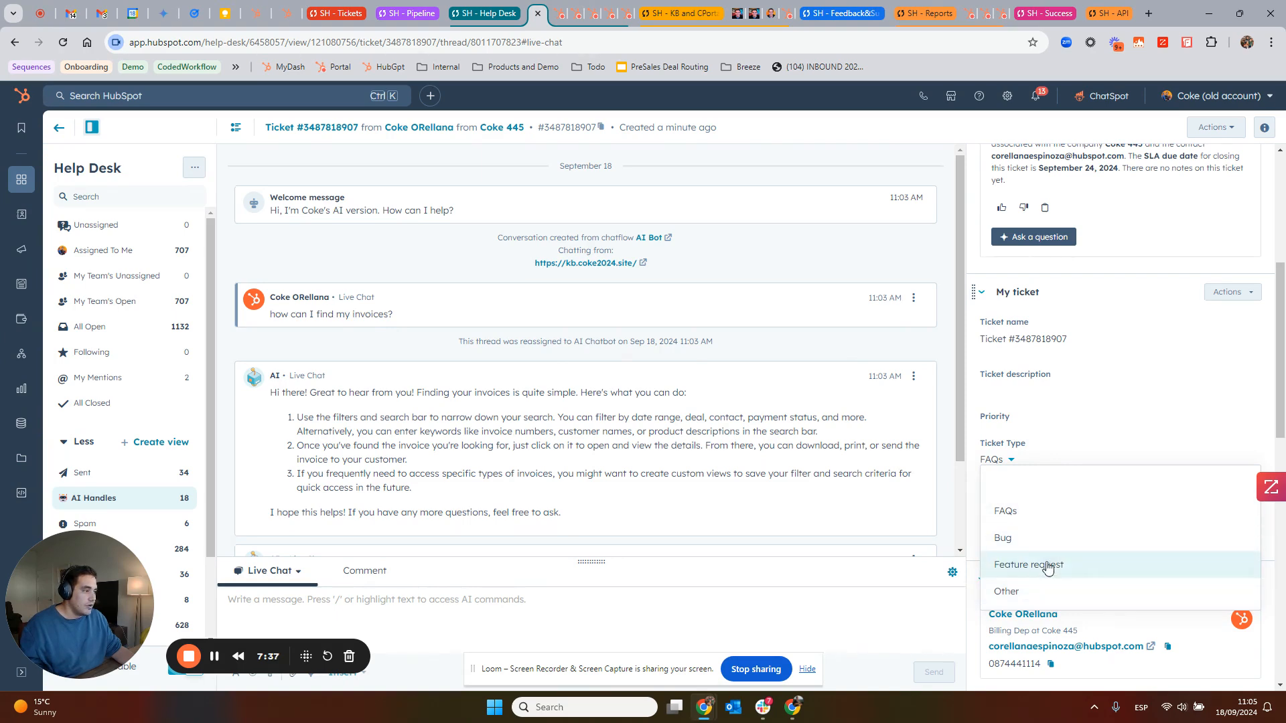
click(767, 320)
scroll(1048, 330, up, 5)
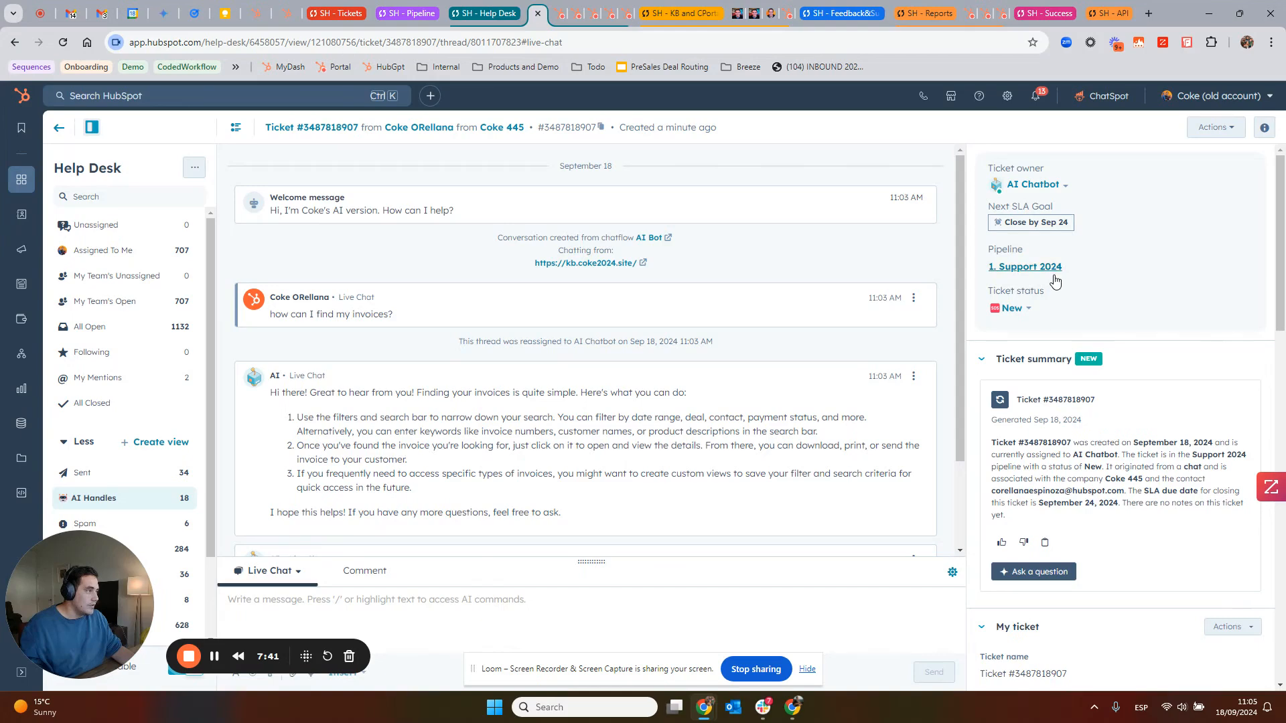
- Change the ticket status to Closed and set its required category to Billing issue only
click(1011, 308)
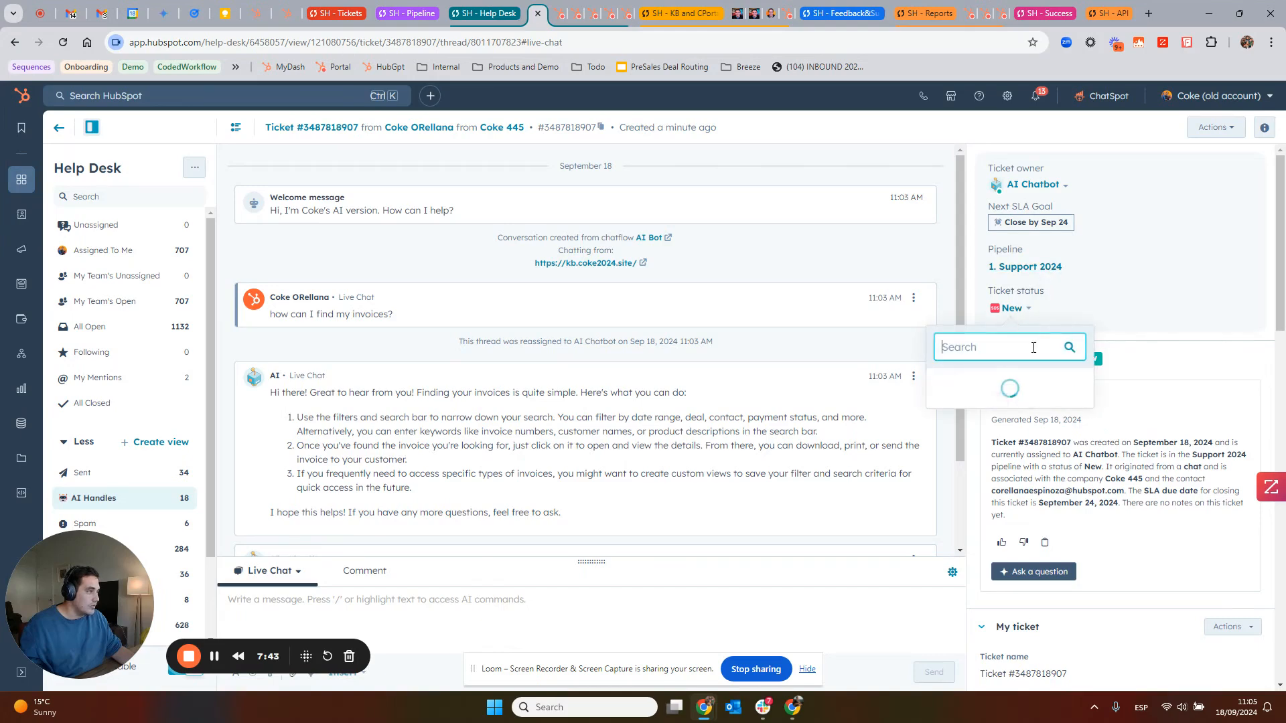
click(980, 484)
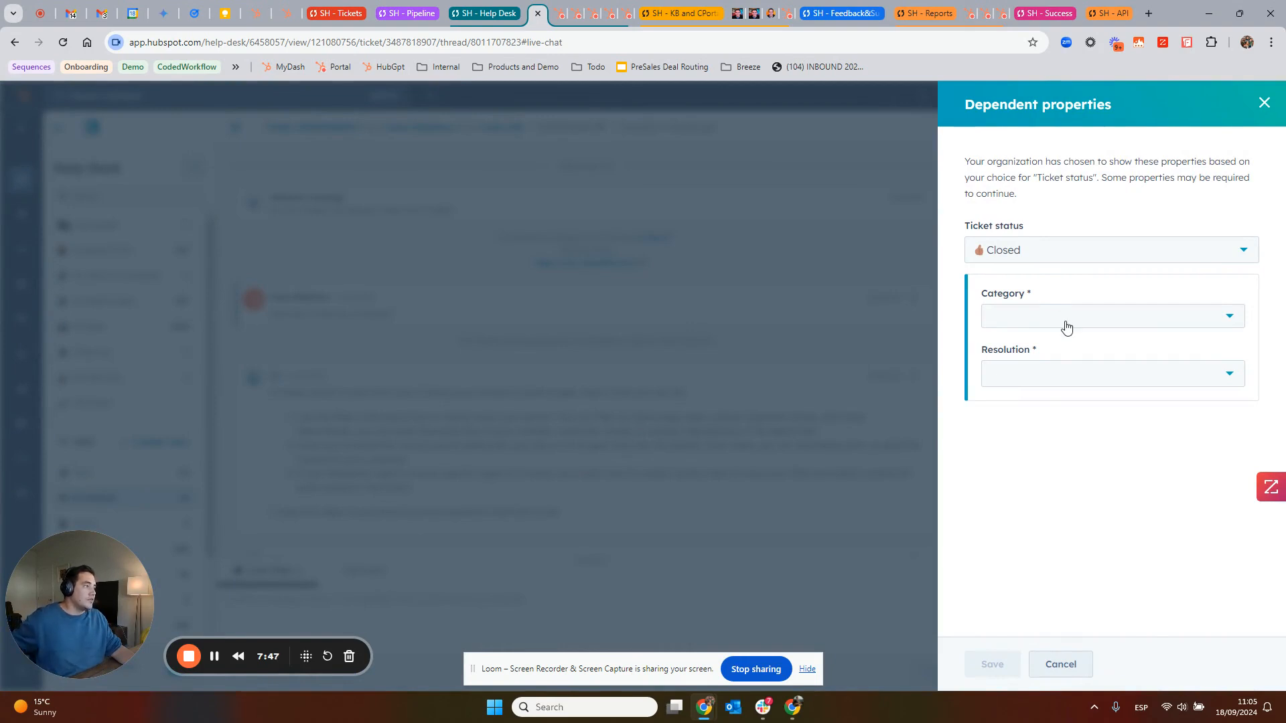
click(1042, 327)
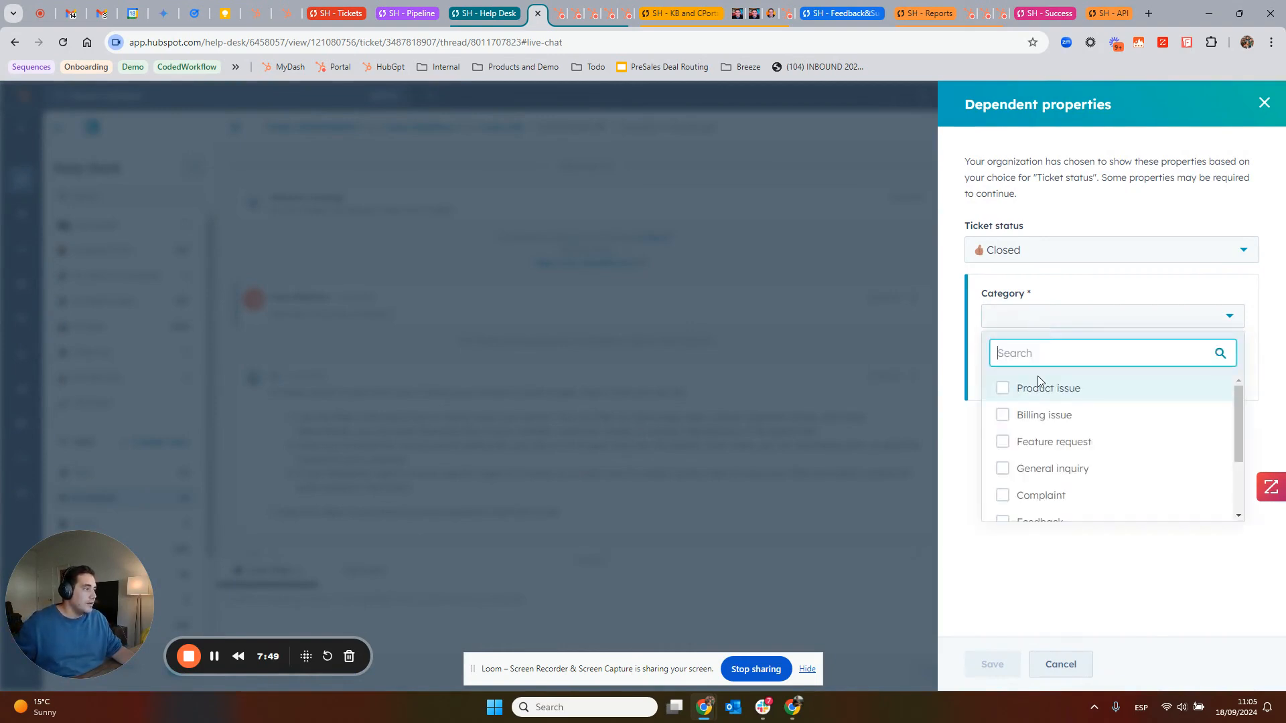
click(1059, 417)
click(1026, 524)
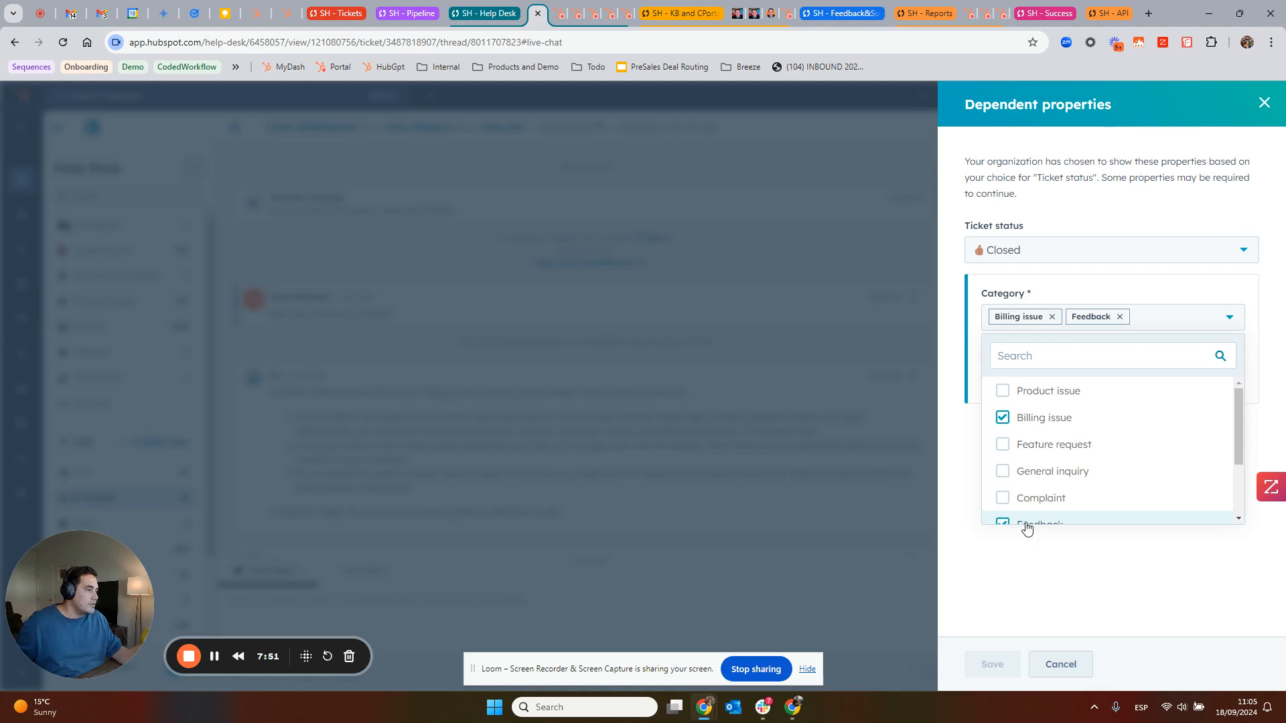
click(1031, 525)
click(1048, 578)
- Set the ticket's resolution to Invoice correction and save the dependent properties to close the ticket
click(1035, 387)
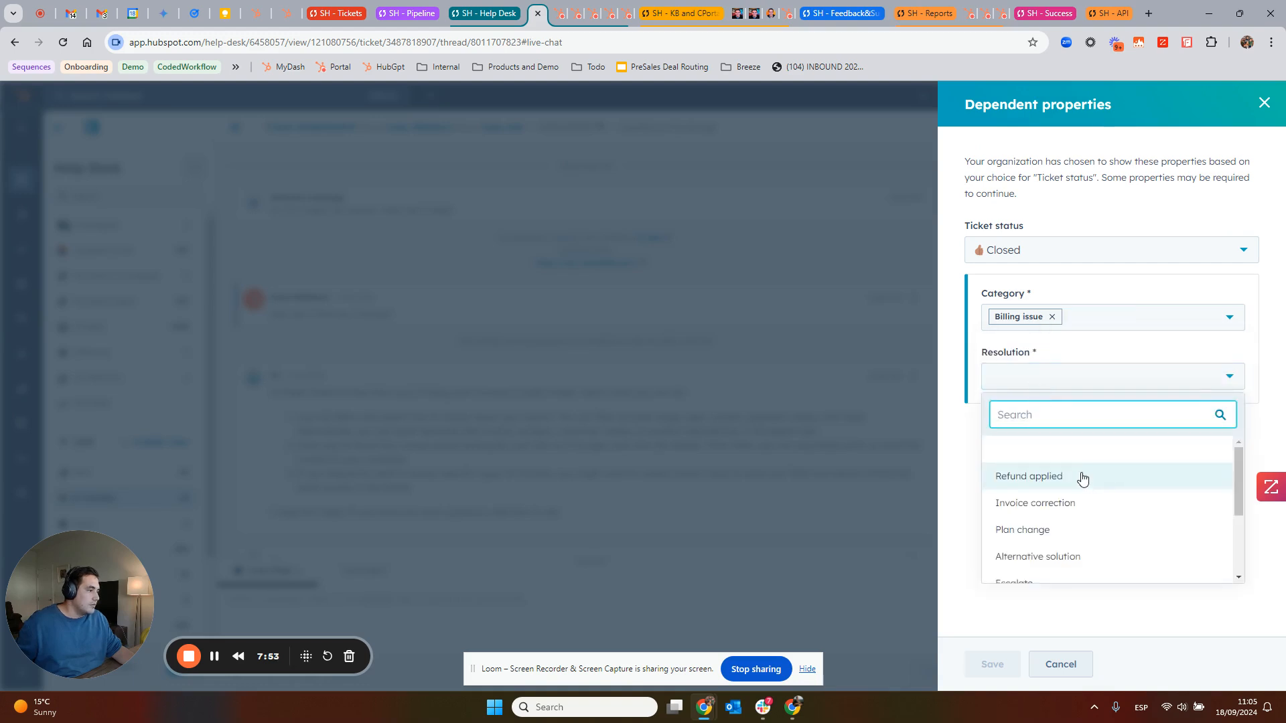
click(1070, 504)
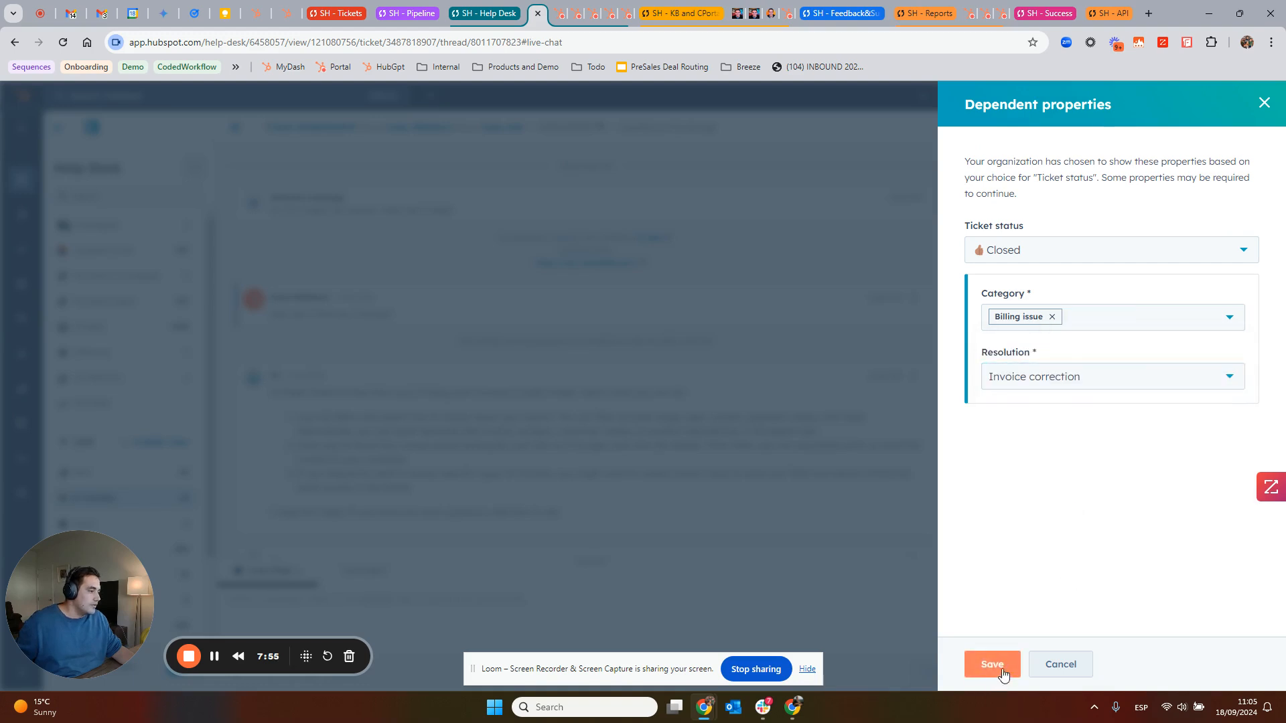
click(1002, 670)
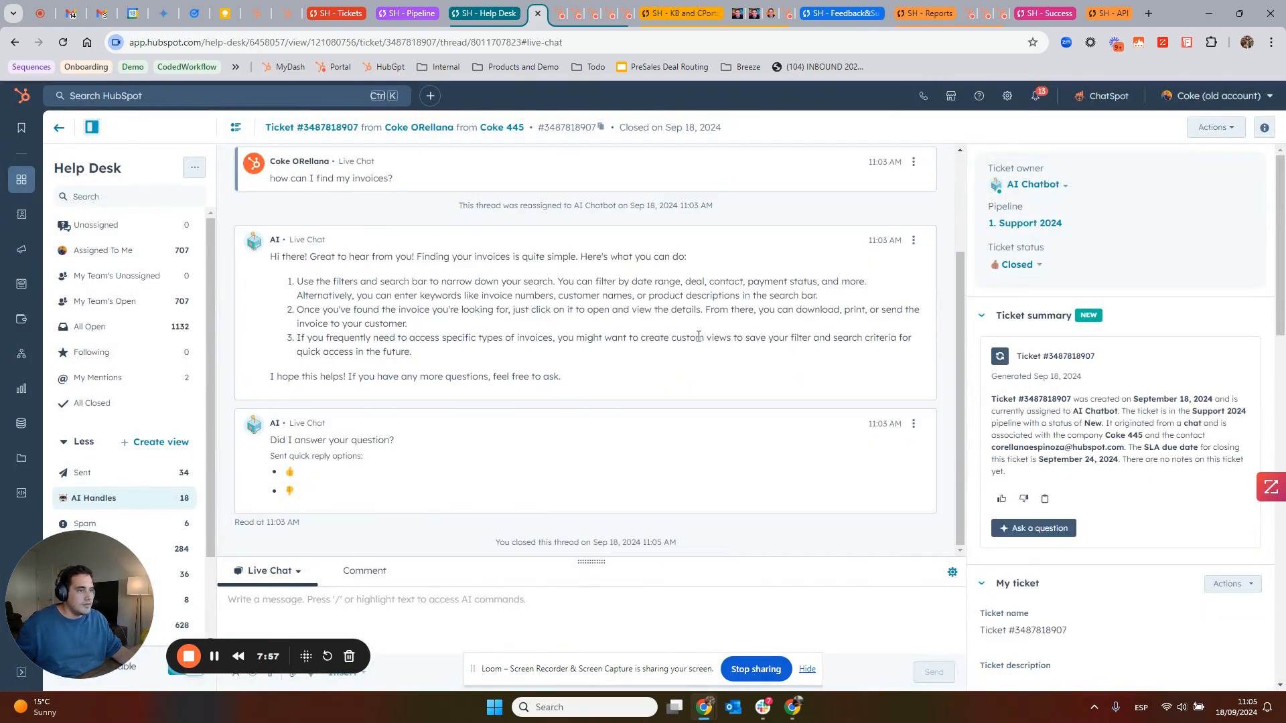
- Go back to the knowledge base's chat widget and rate the ended chat with the happy face
click(738, 15)
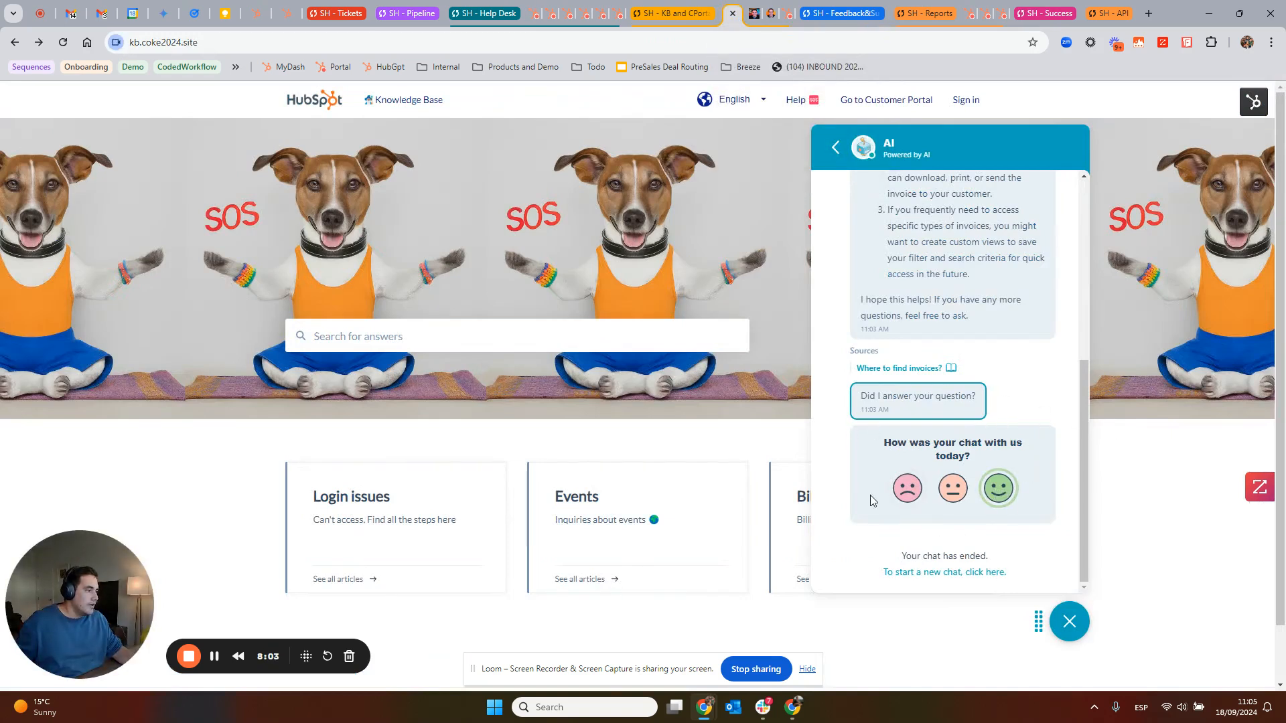
click(996, 488)
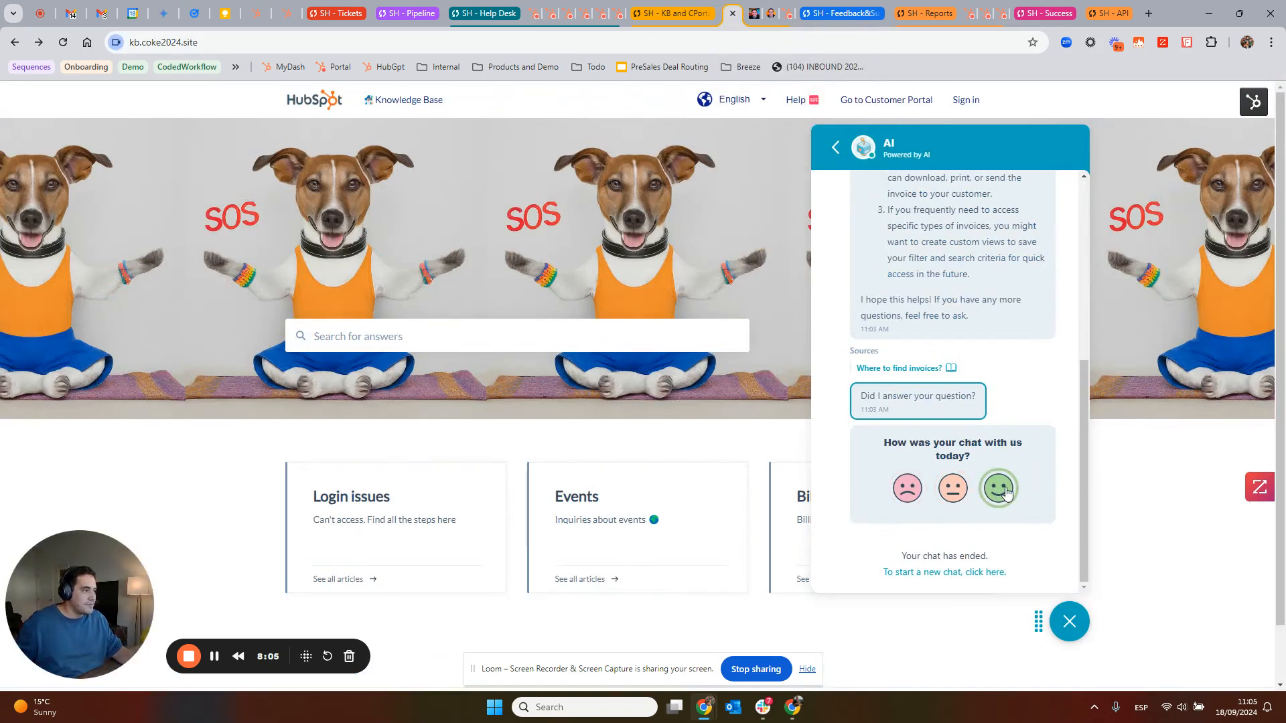